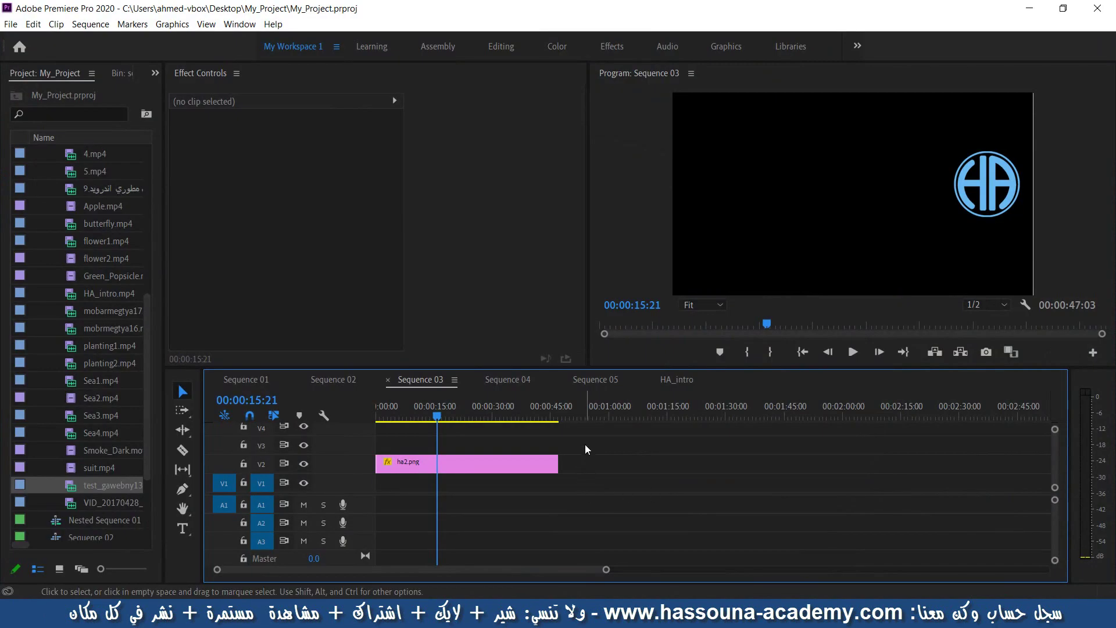
Step: Delete the old ha2.png clip and place test_gawebny13.mp4 into Sequence 03
click(541, 464)
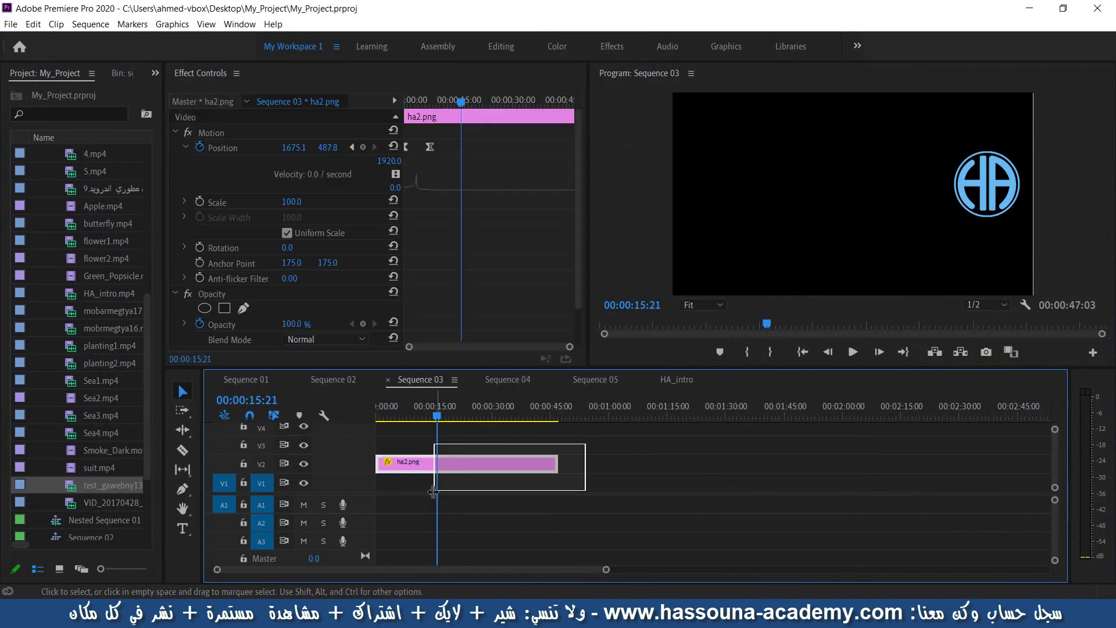
click(432, 491)
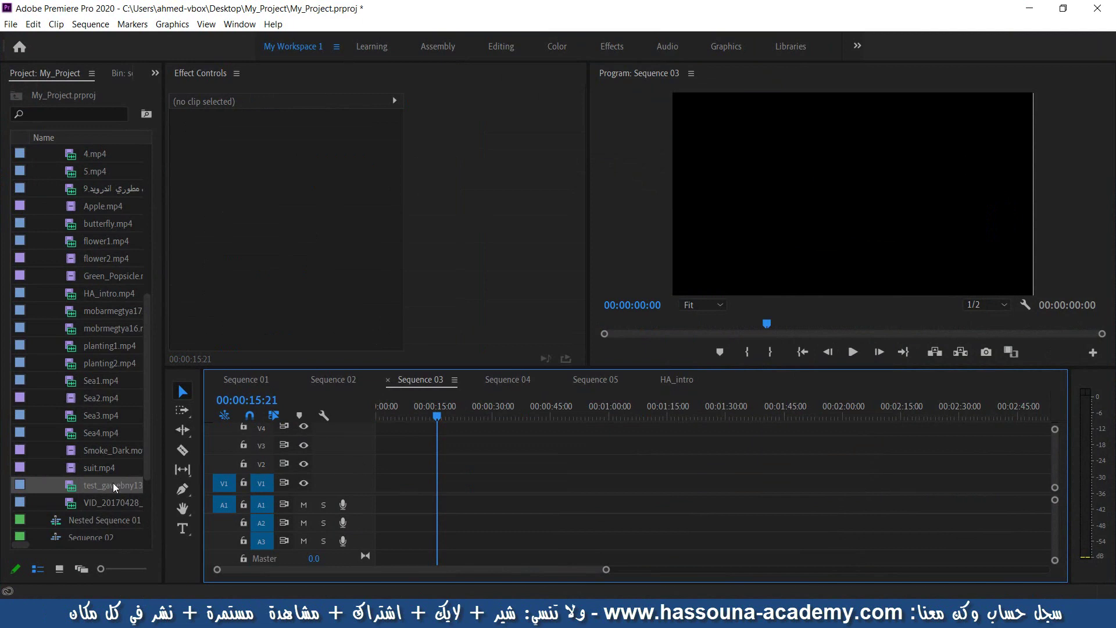
mouse_move(107, 485)
mouse_down()
mouse_move(429, 477)
mouse_move(351, 481)
mouse_up()
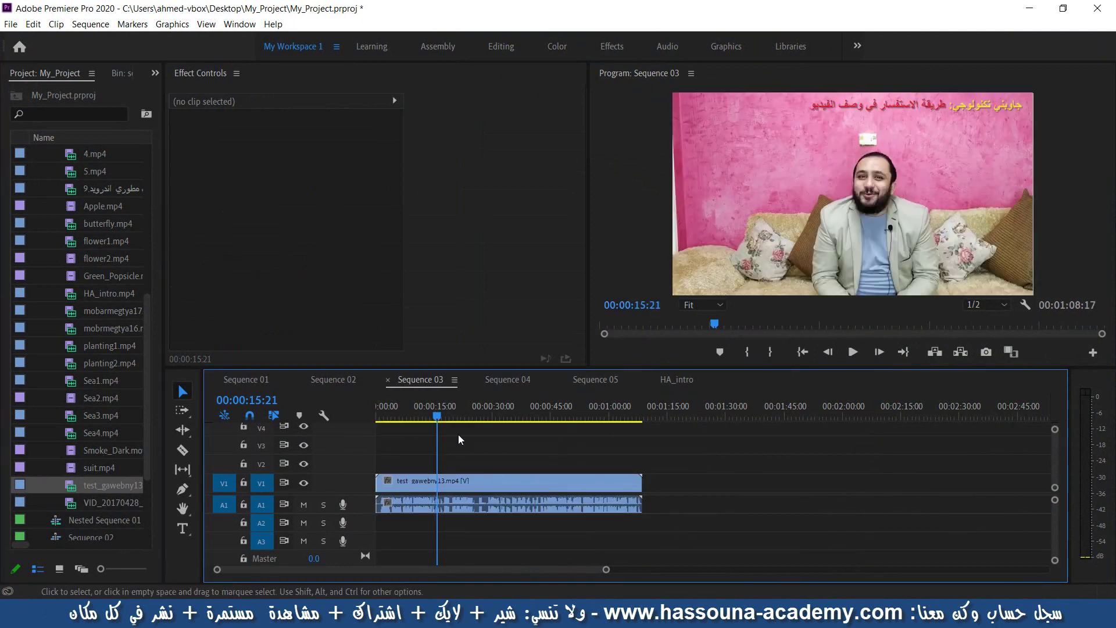
Step: Preview the start of Sequence 03 with the new talking-head video
drag(437, 417, 345, 431)
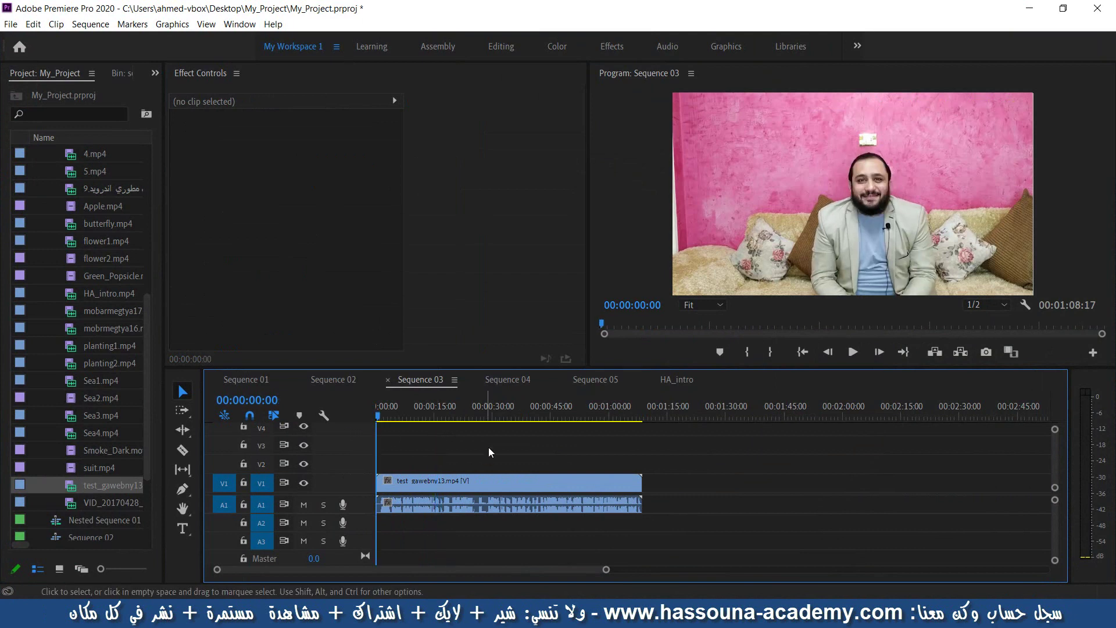
key(space)
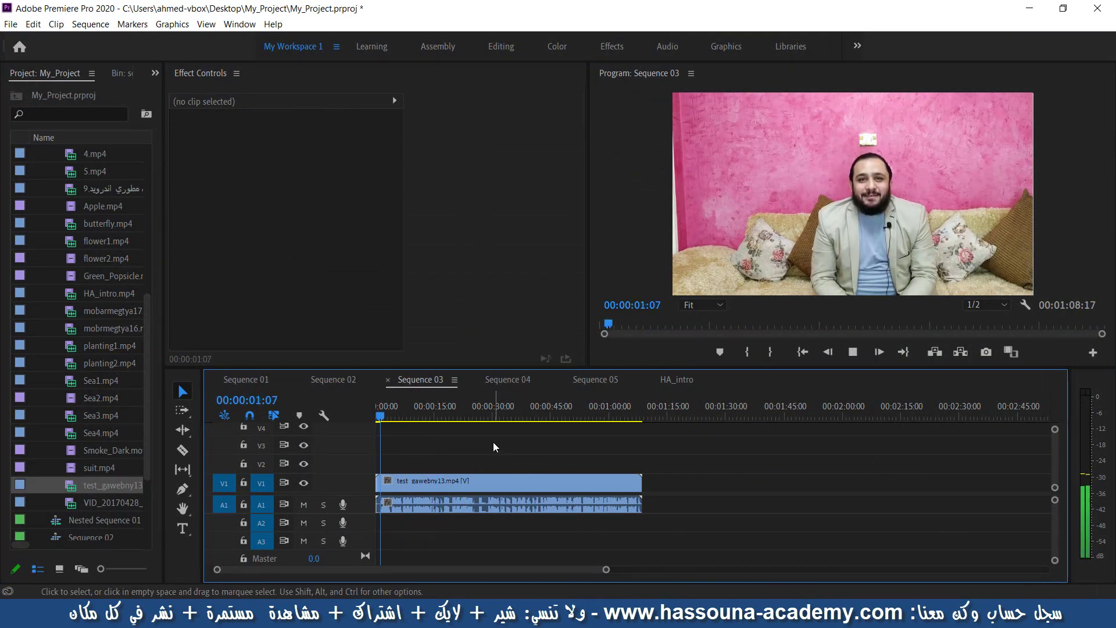
key(space)
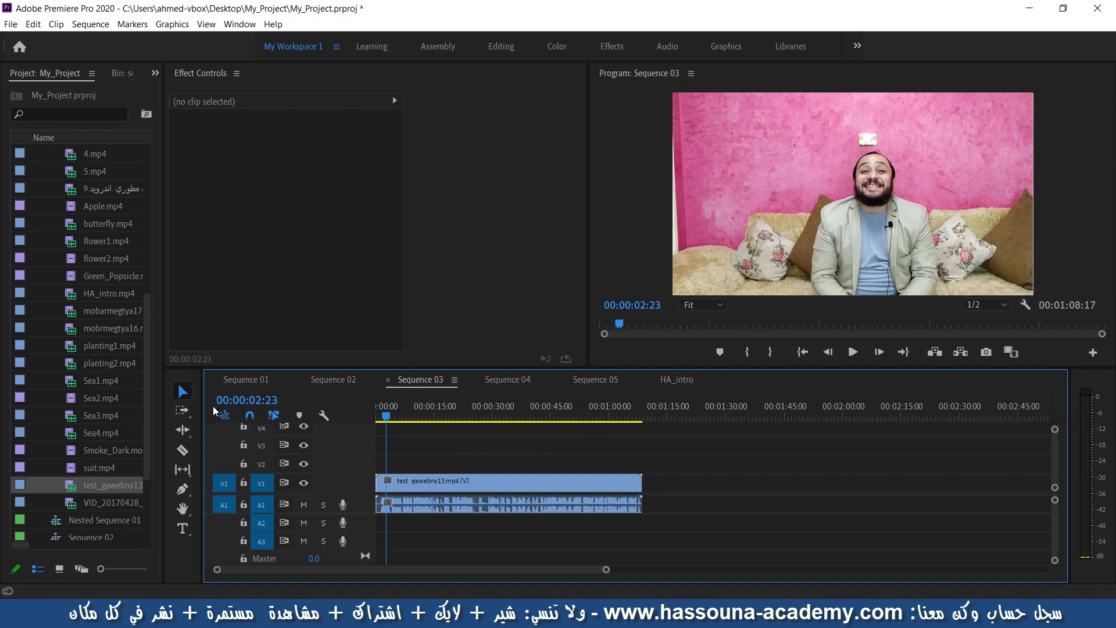
scroll(110, 335, up, 4)
scroll(110, 336, up, 1)
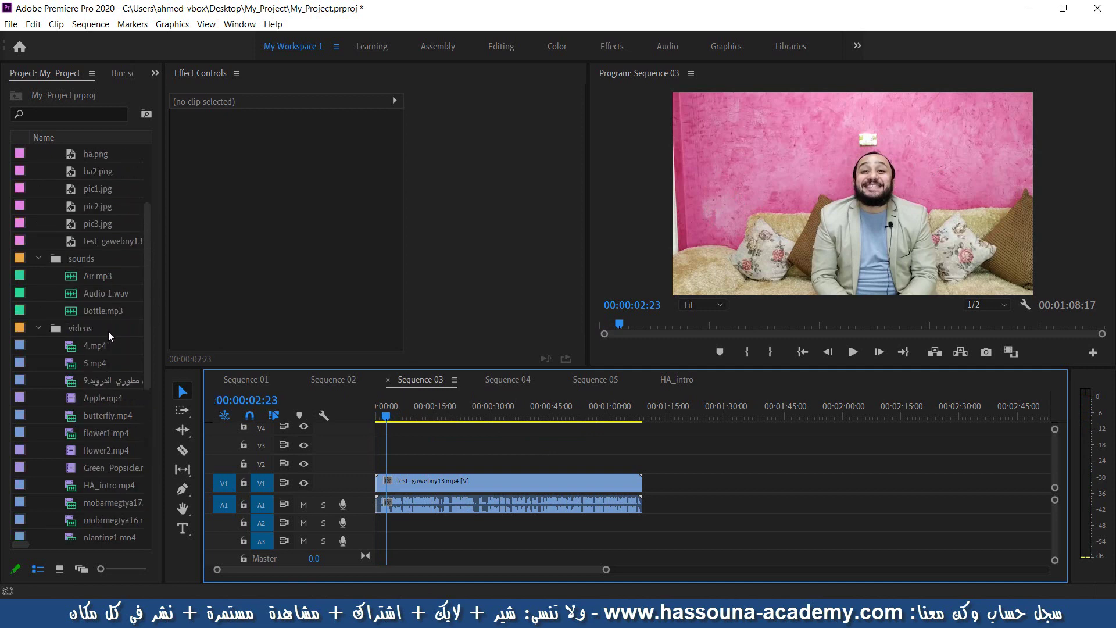
scroll(110, 335, up, 1)
Step: Lay test_gawebny13.png on V2 over the video's start and zoom the timeline in
scroll(110, 335, up, 1)
drag(107, 310, 369, 467)
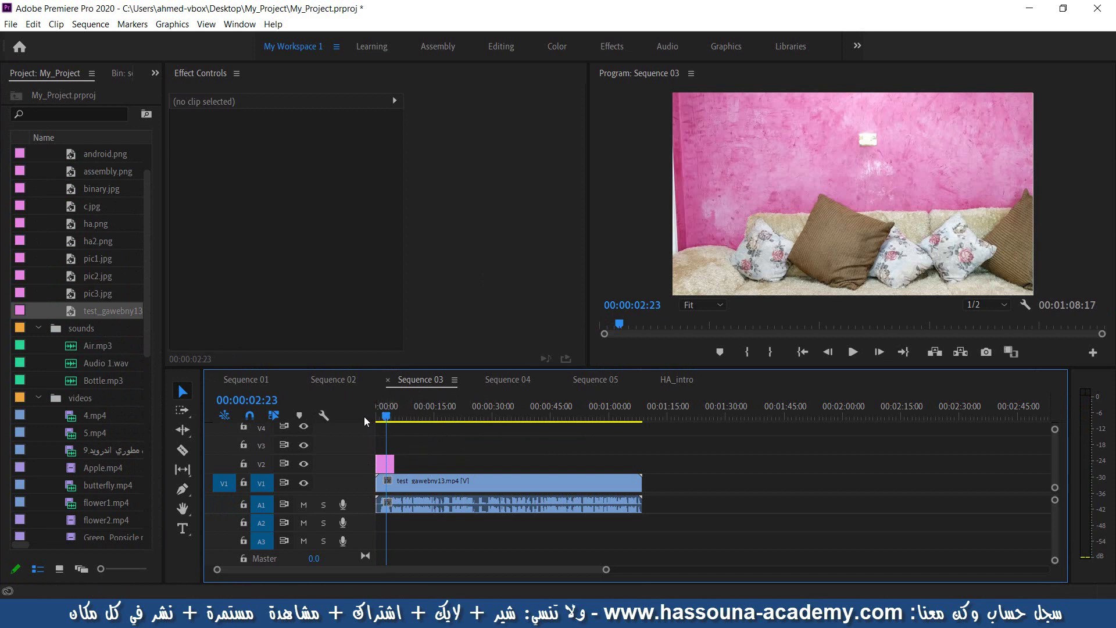
key(=)
key(=)
key(=)
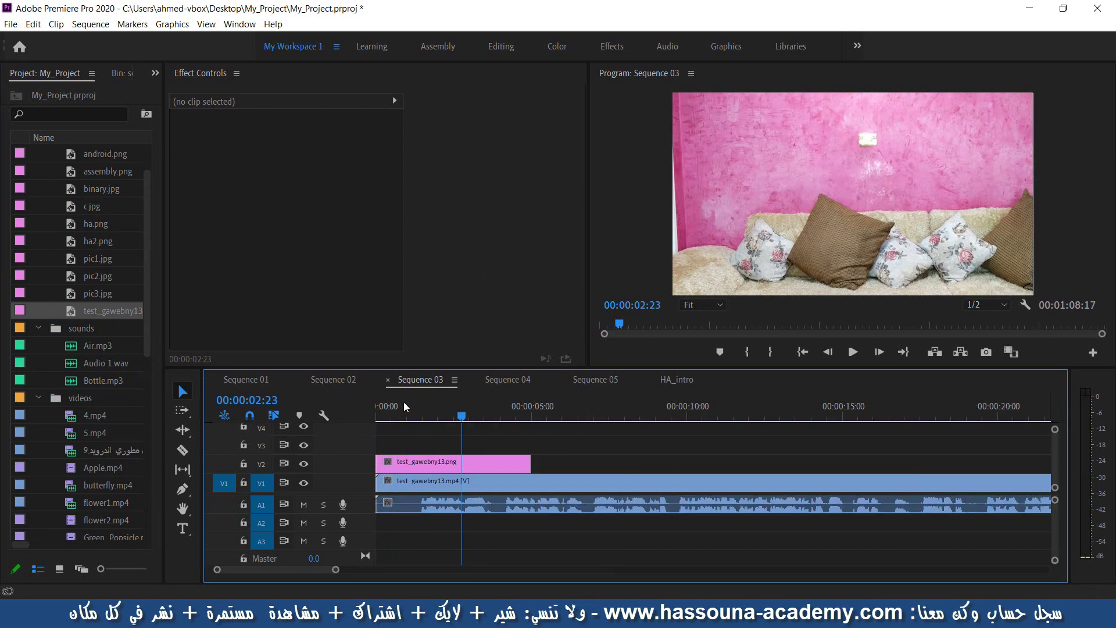
Step: Add a 100% Opacity keyframe to the png overlay at 00:00:00:00
click(417, 416)
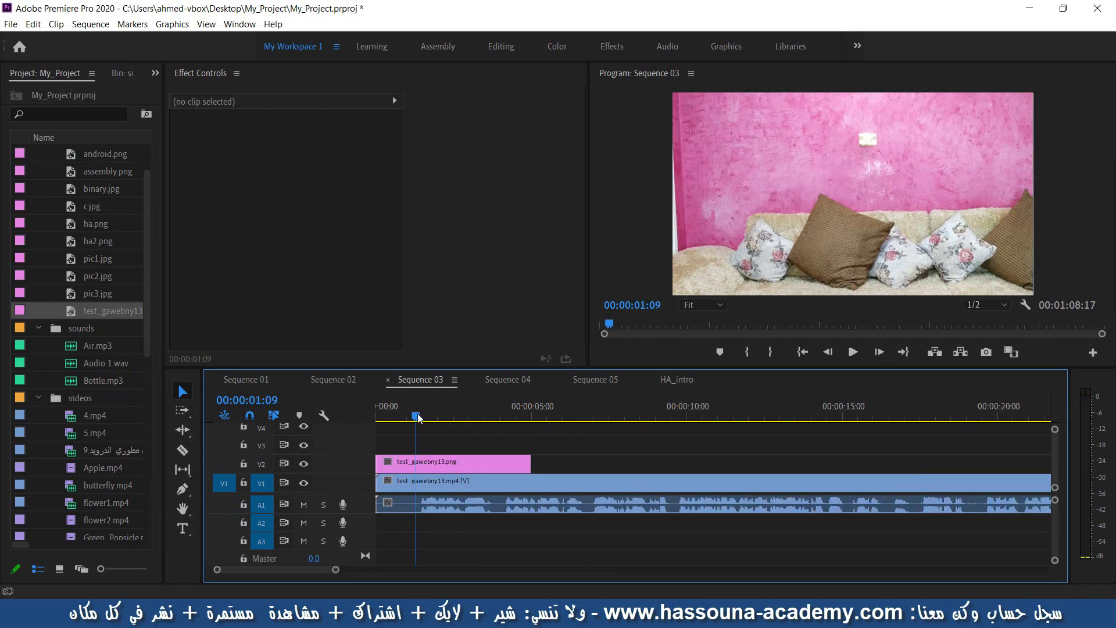
click(431, 468)
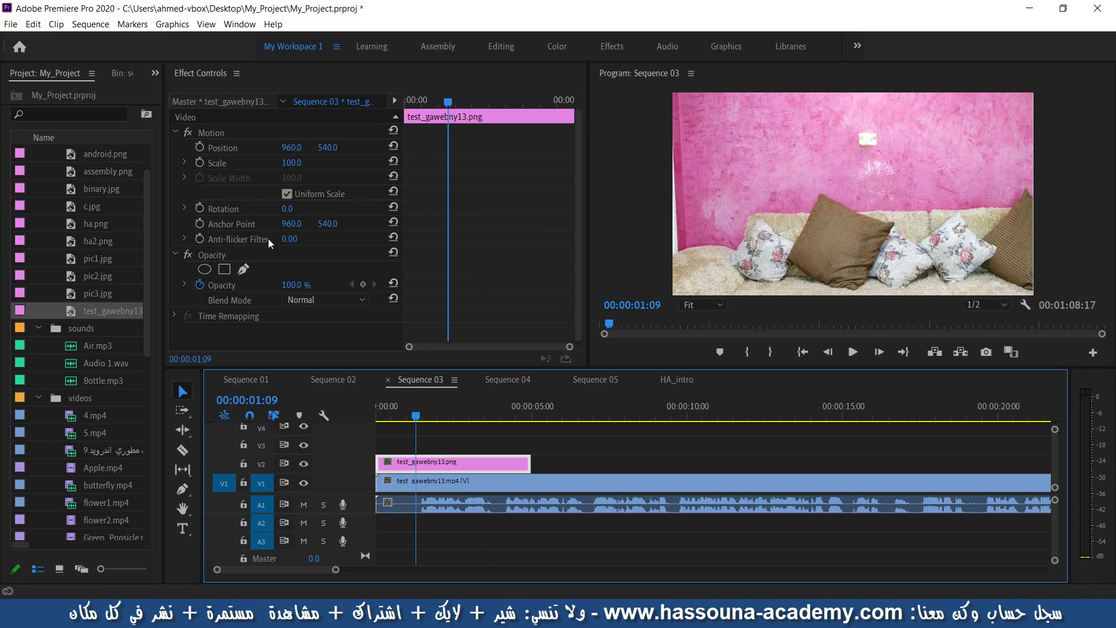
click(431, 419)
key(Home)
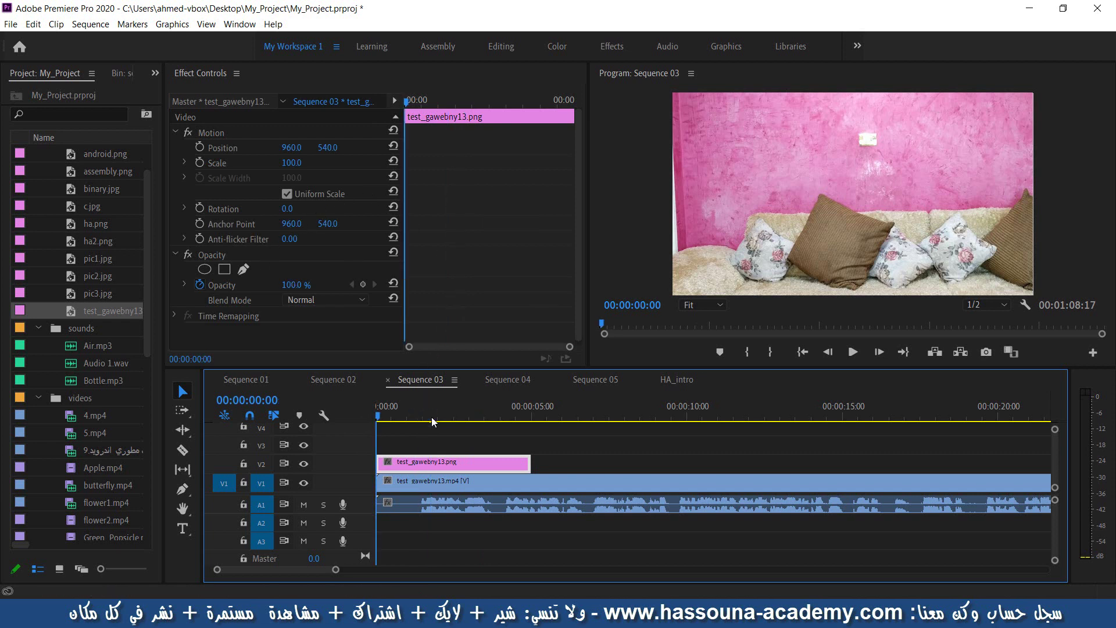
click(200, 286)
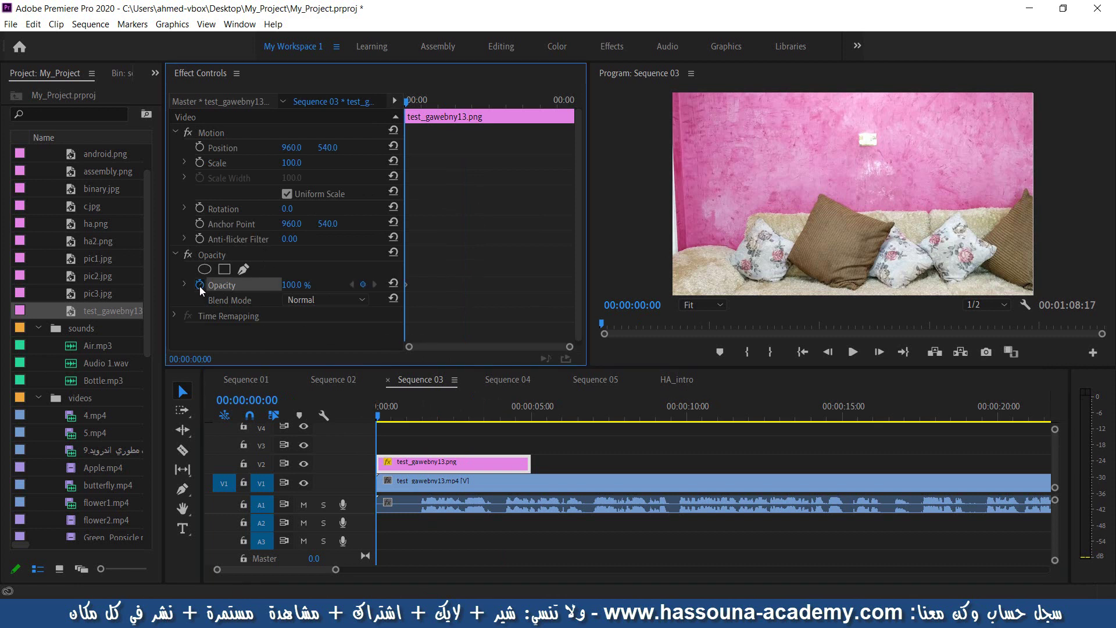
Step: Set the overlay's Opacity to 0% at 00:00:01:11, creating a fade-out keyframe
click(418, 415)
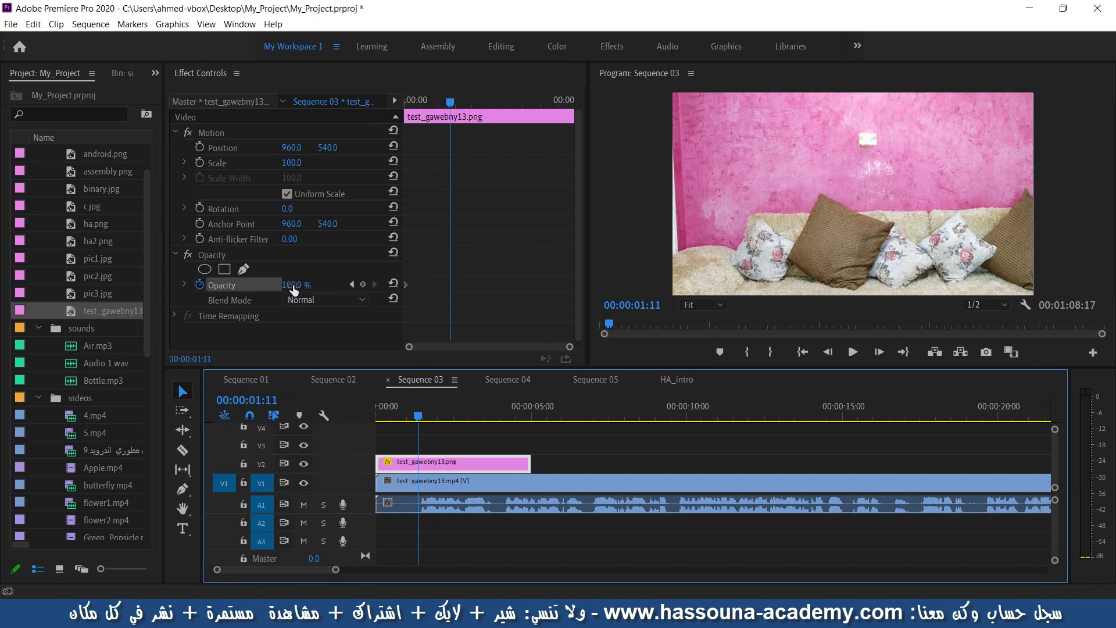
click(292, 285)
text(0)
key(Return)
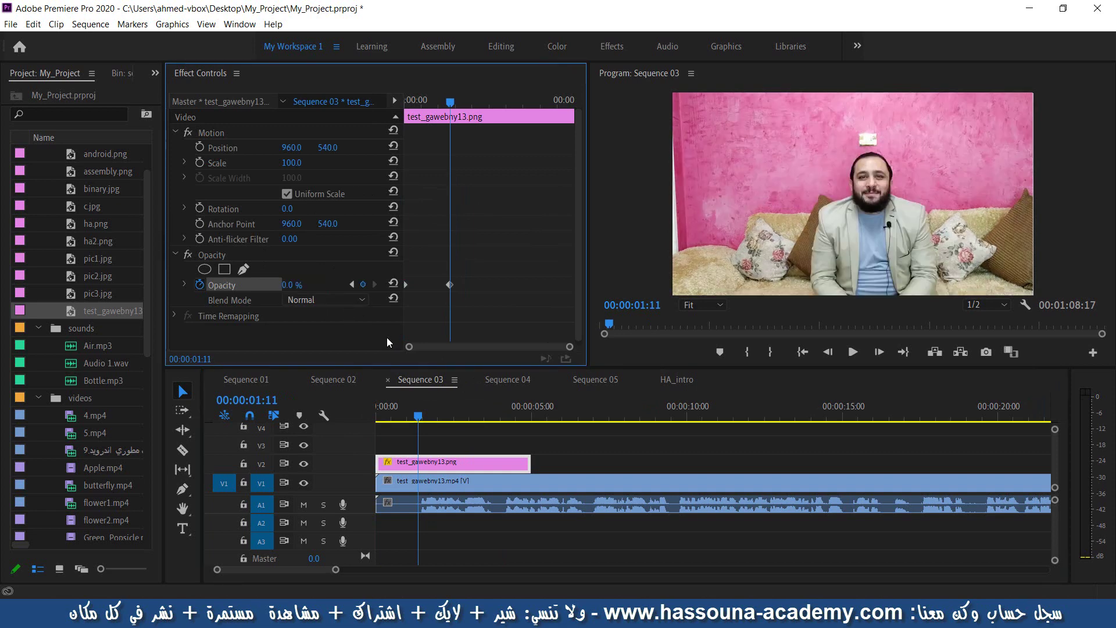
Step: Preview the overlay fade-out from the start of the sequence
click(435, 415)
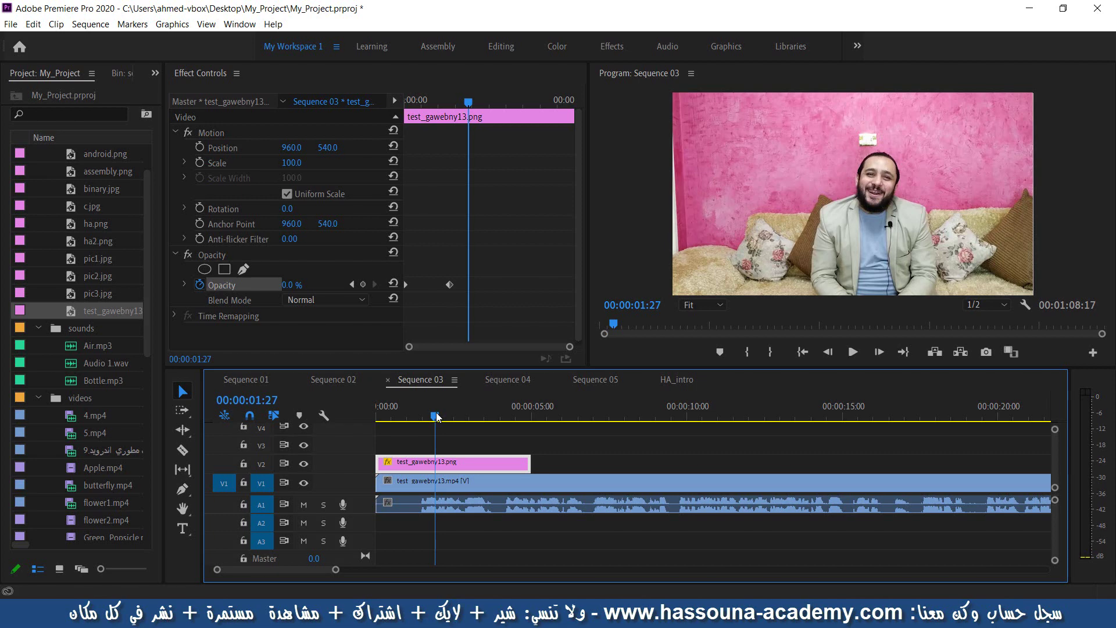
key(Home)
key(space)
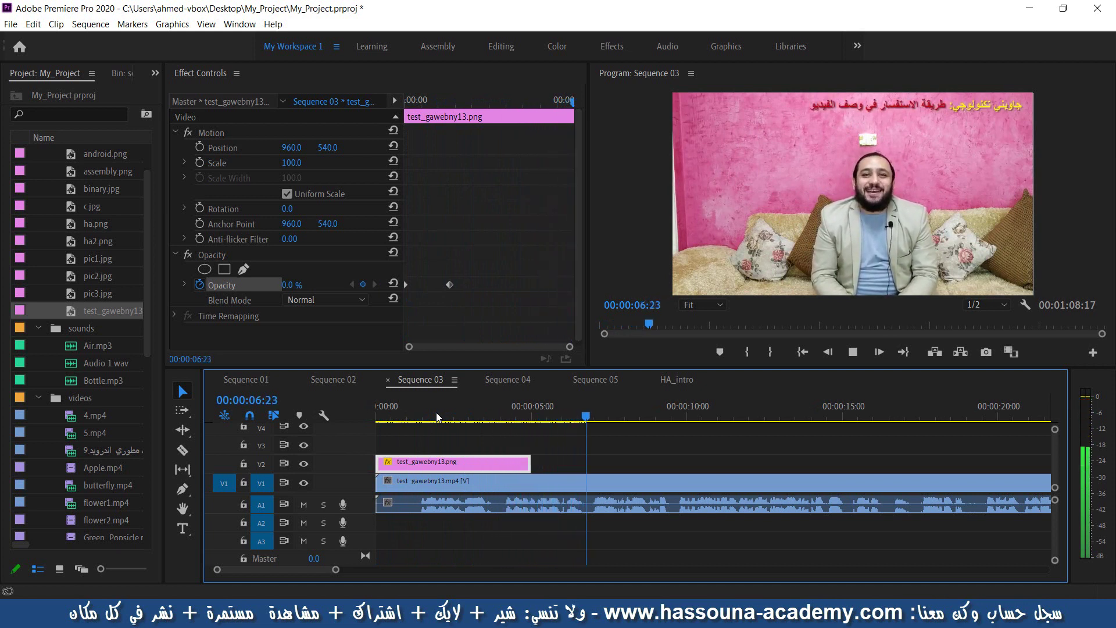
key(space)
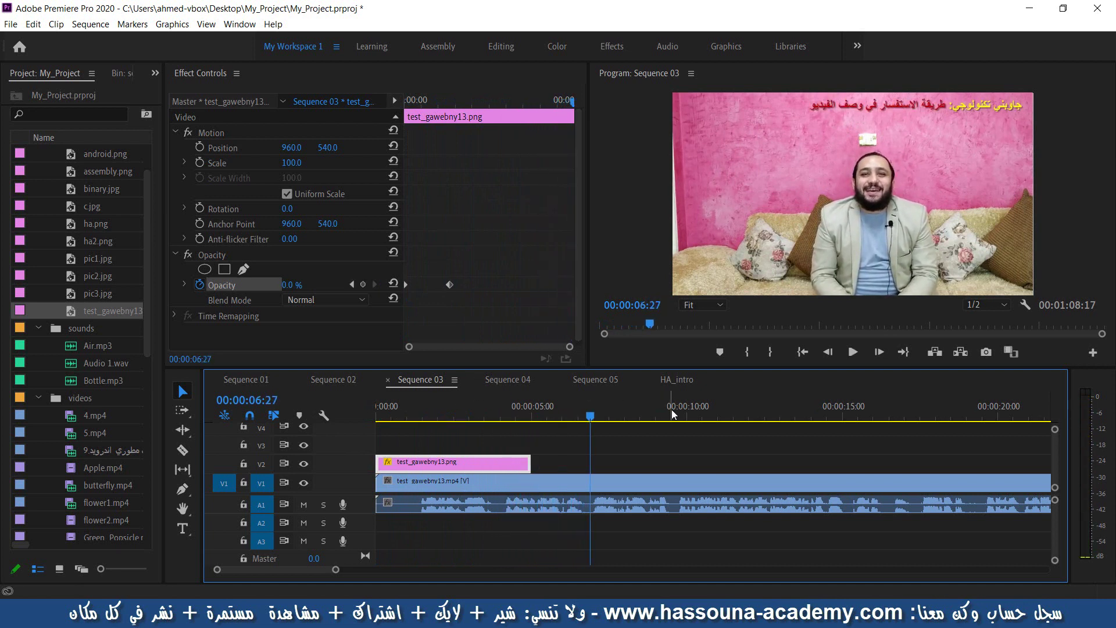
click(670, 414)
Step: Scrub to where the on-screen title fades and step to 00:00:16:13
drag(749, 422, 783, 420)
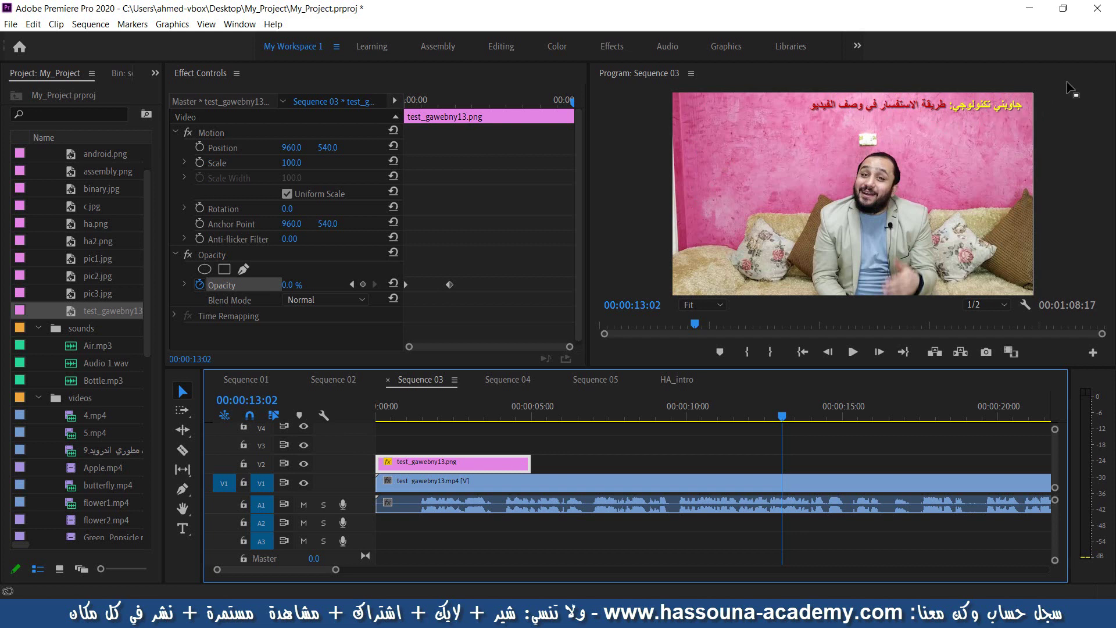
click(838, 410)
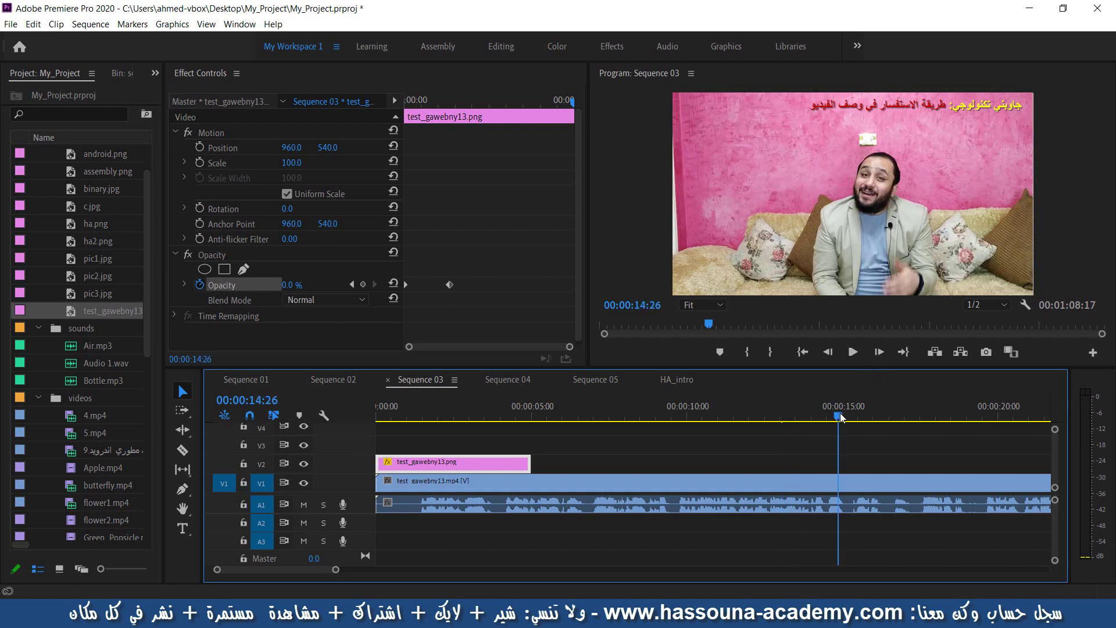
click(890, 407)
click(860, 415)
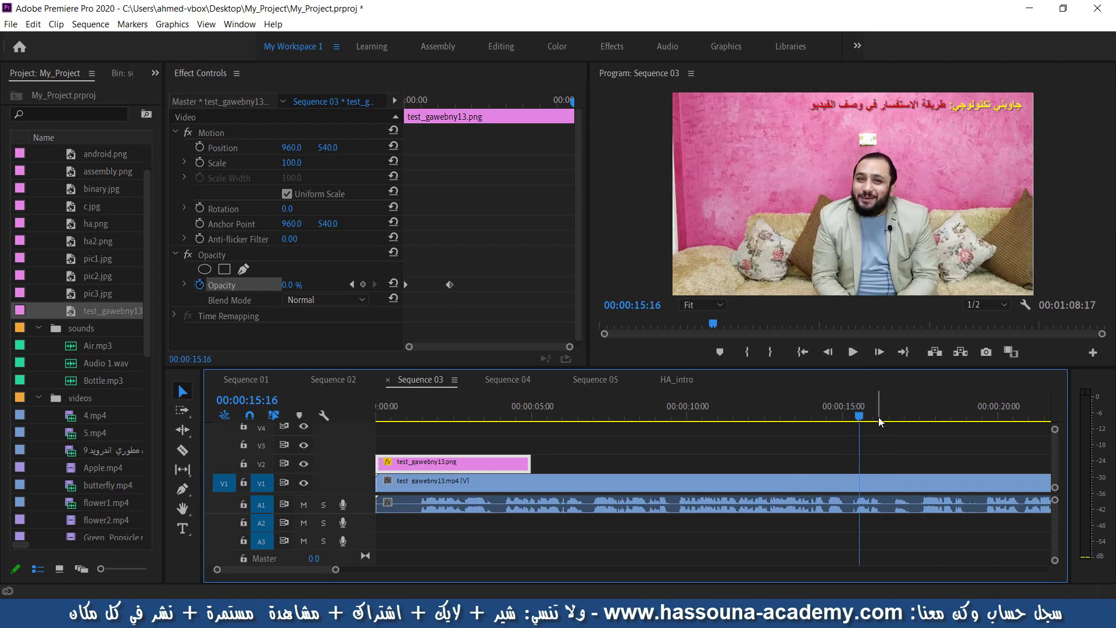
click(882, 420)
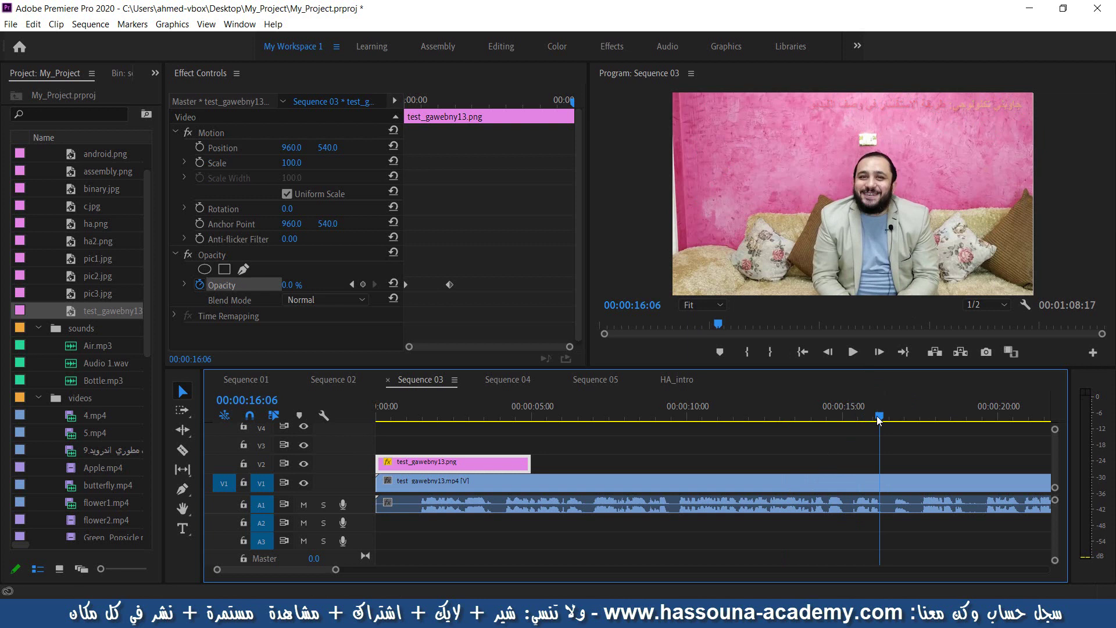
key(Right)
key(Right)
key(Right)
key(Right)
key(Right)
key(Right)
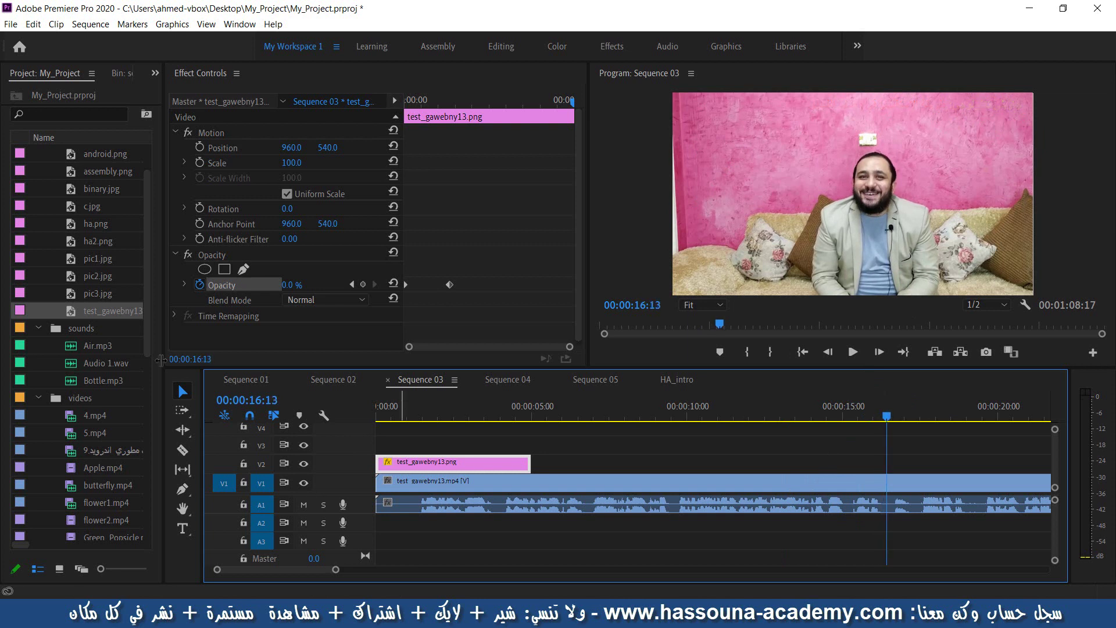
scroll(70, 352, up, 2)
scroll(69, 350, up, 1)
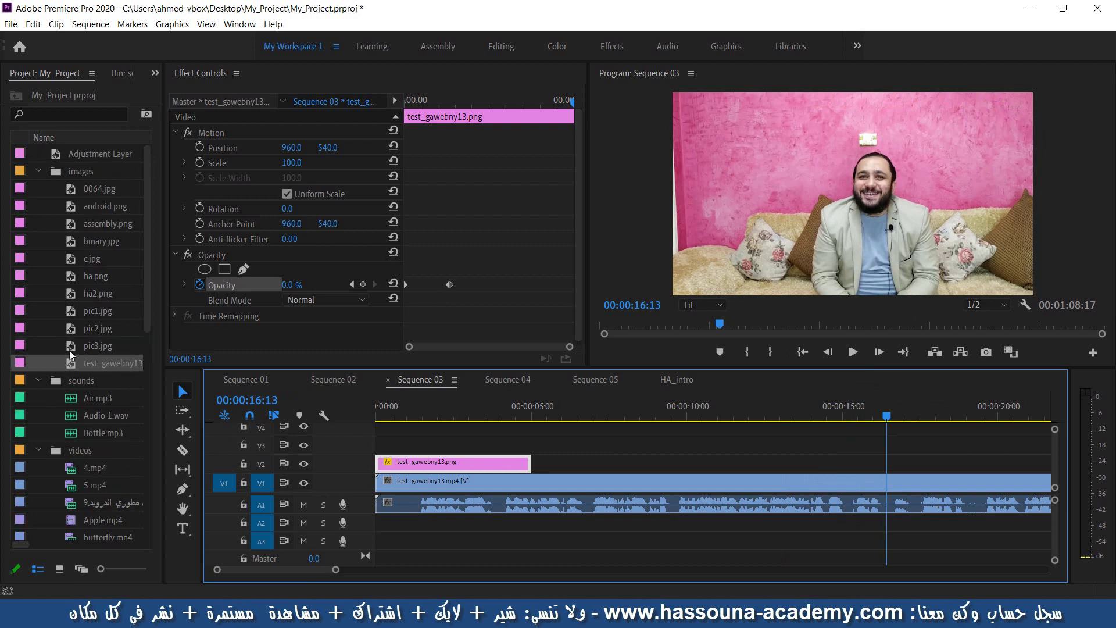
scroll(95, 413, down, 3)
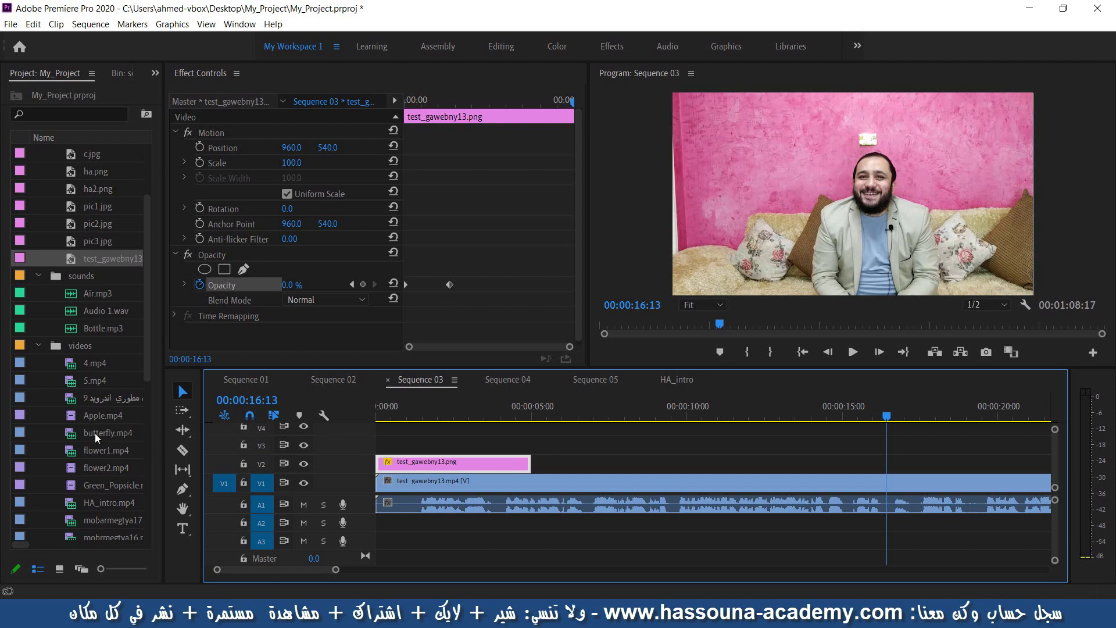
scroll(101, 421, up, 3)
scroll(101, 421, up, 1)
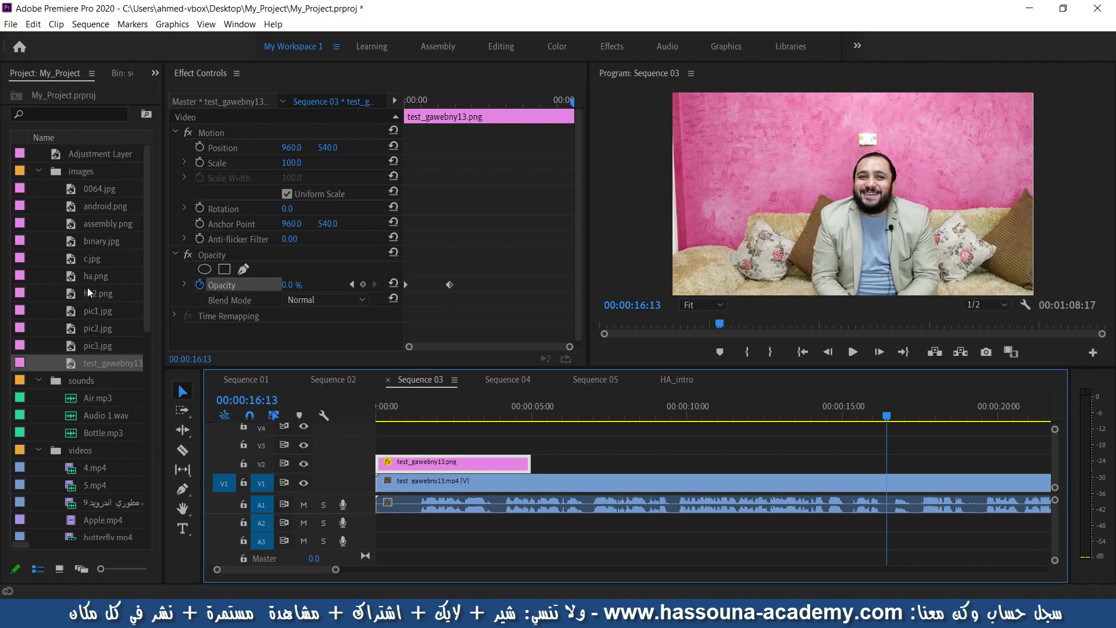
Step: Place ha.png on V2 at 00:00:16:13 and set its blend mode to Multiply
mouse_move(96, 278)
mouse_down()
mouse_move(910, 465)
mouse_move(892, 476)
mouse_up()
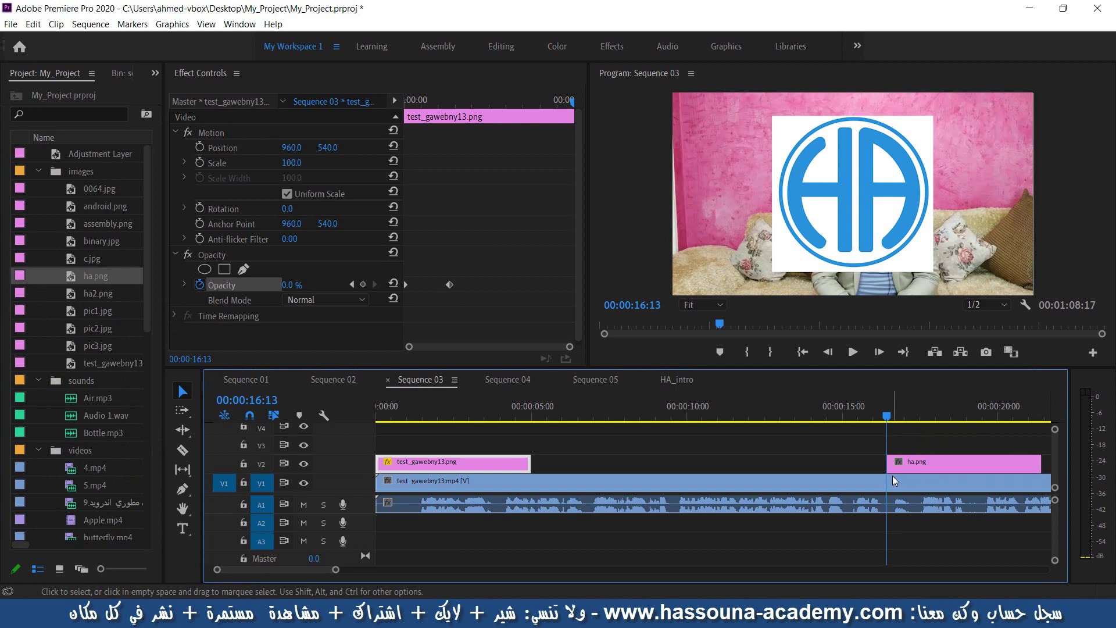
click(933, 465)
click(313, 300)
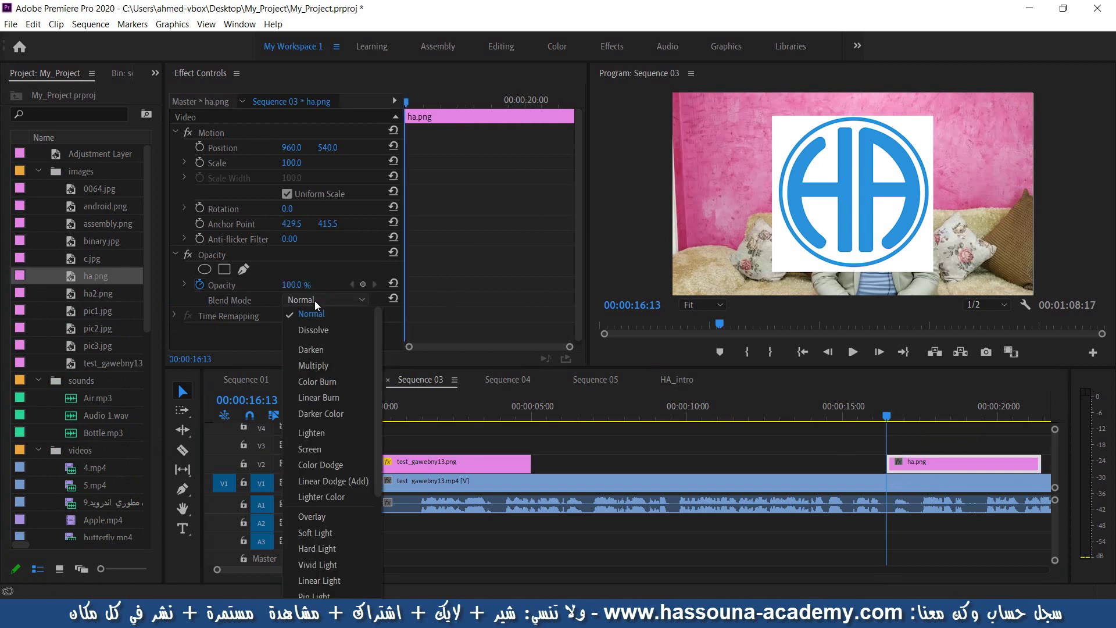
click(327, 353)
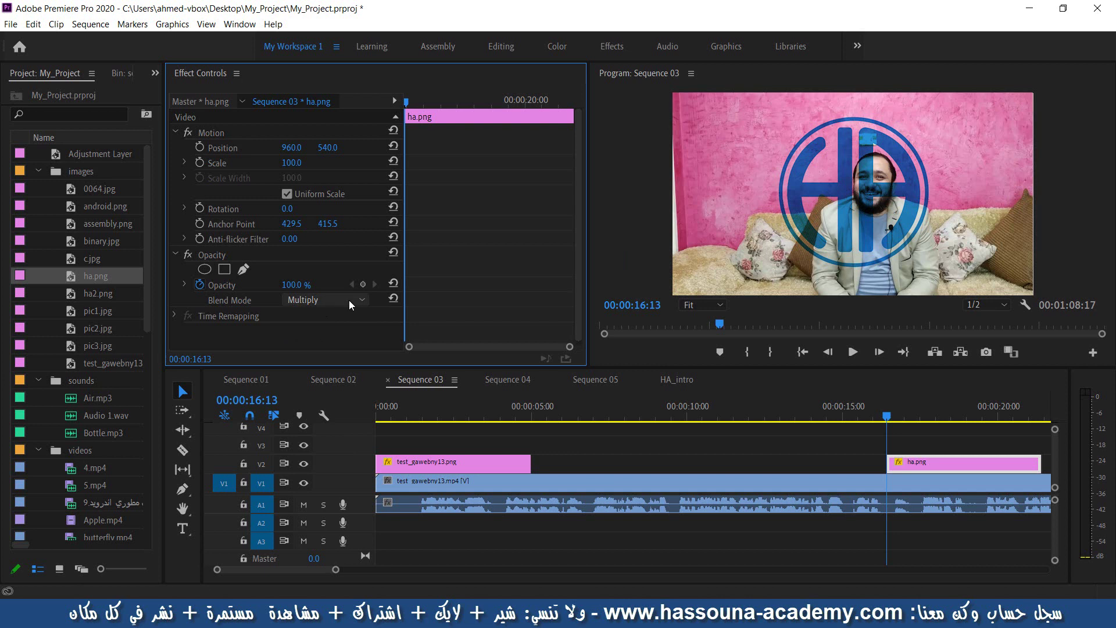
Step: Try Darker Color blending on the logo, then switch back to Multiply
click(349, 302)
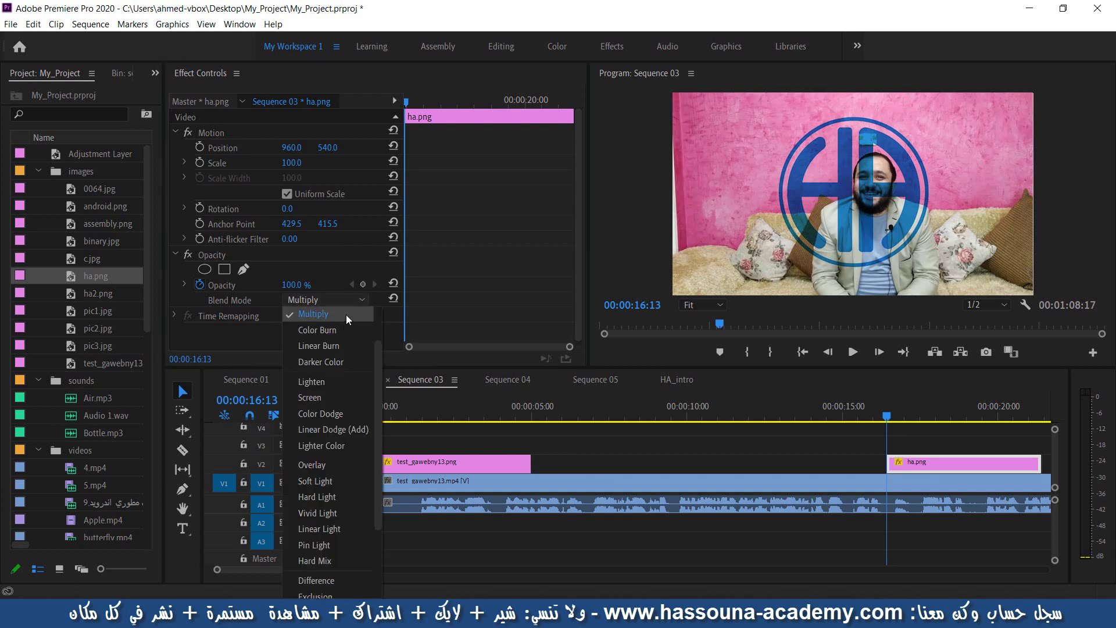
click(326, 361)
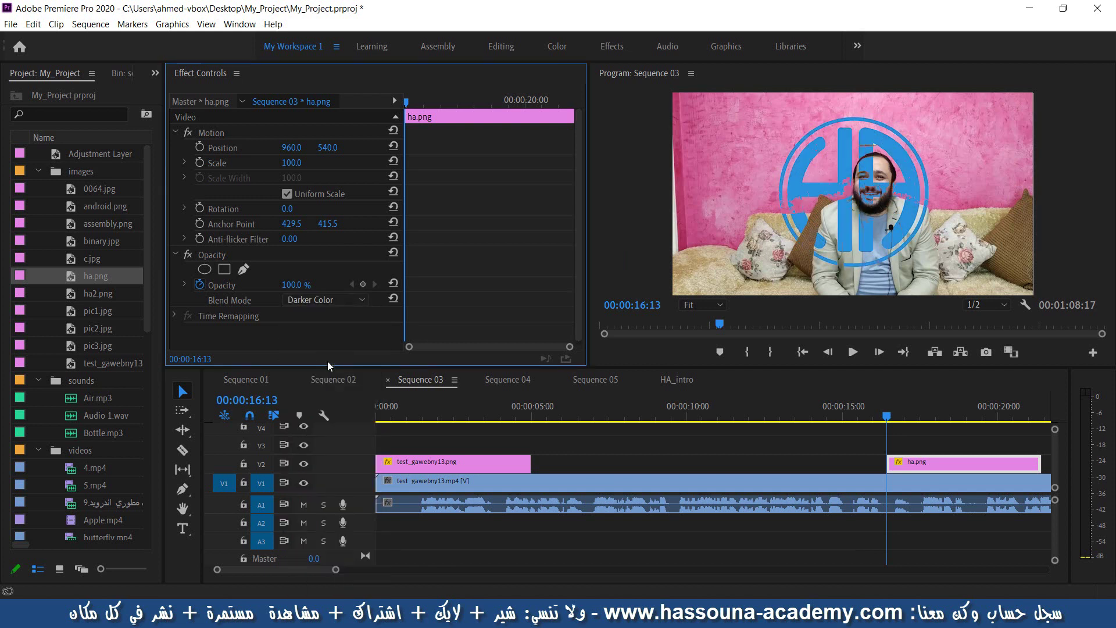
click(328, 300)
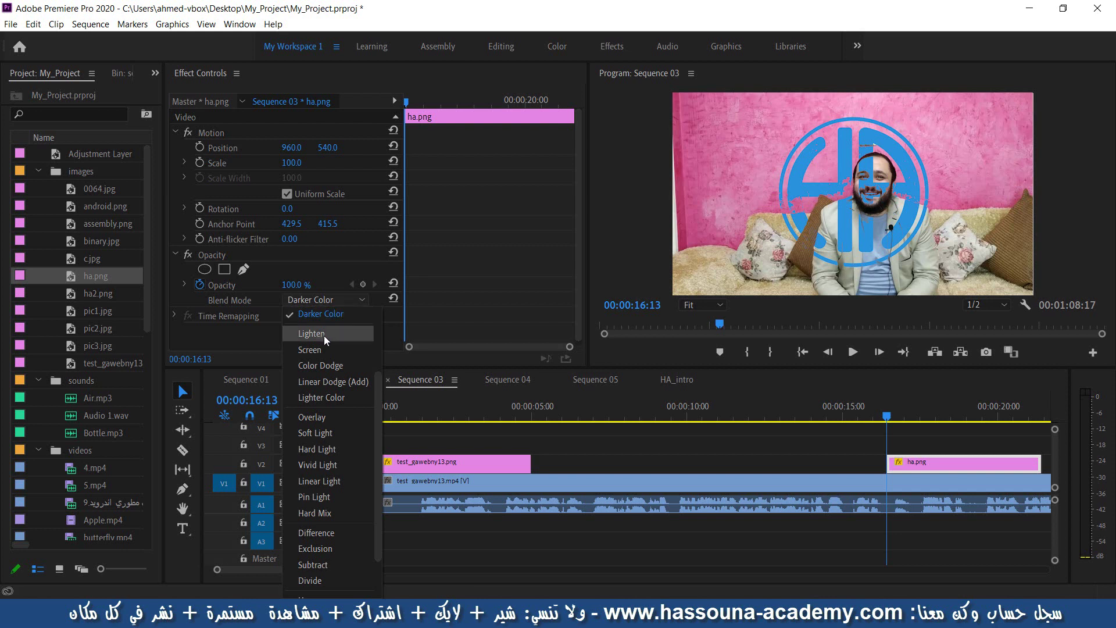
scroll(343, 431, up, 2)
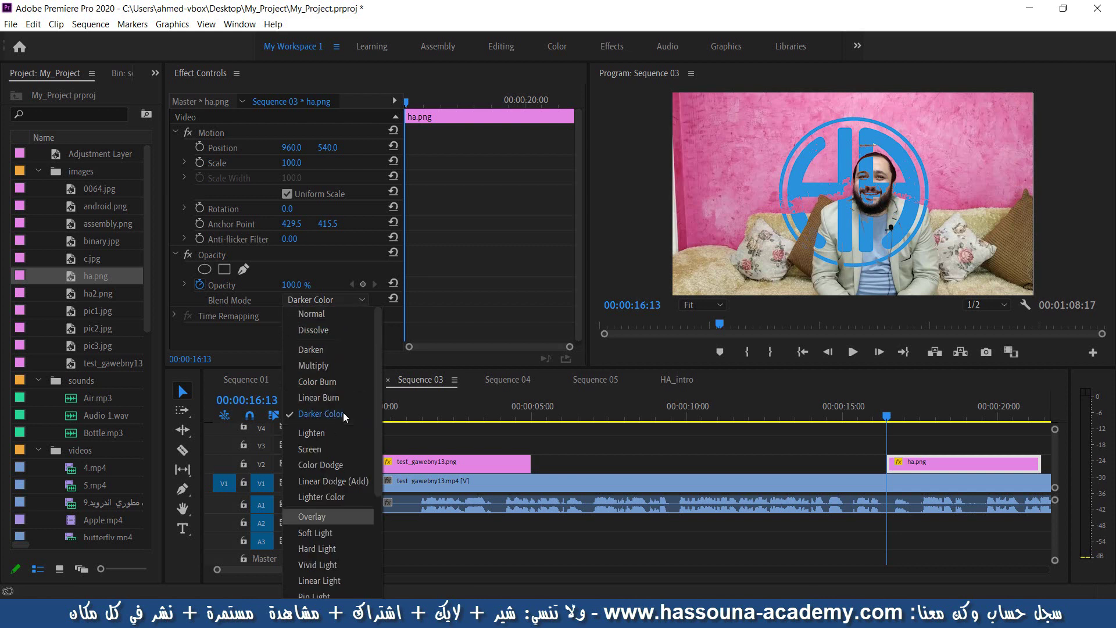
click(322, 370)
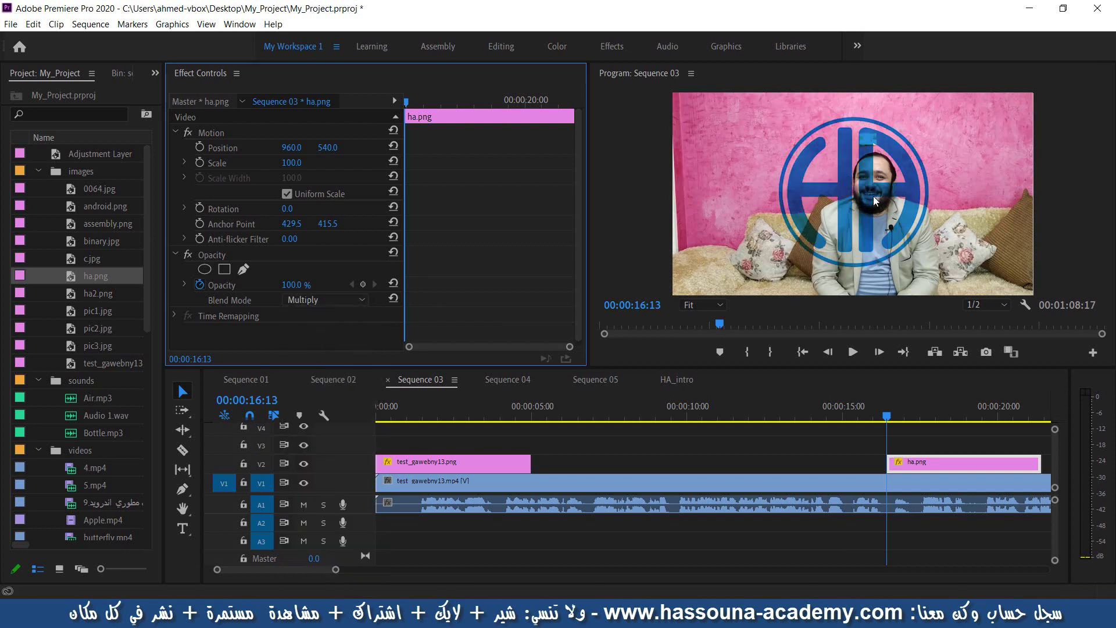
Step: Scale the ha.png logo to 24.5 and move it to -131.6, 106.5, off the left edge
click(839, 193)
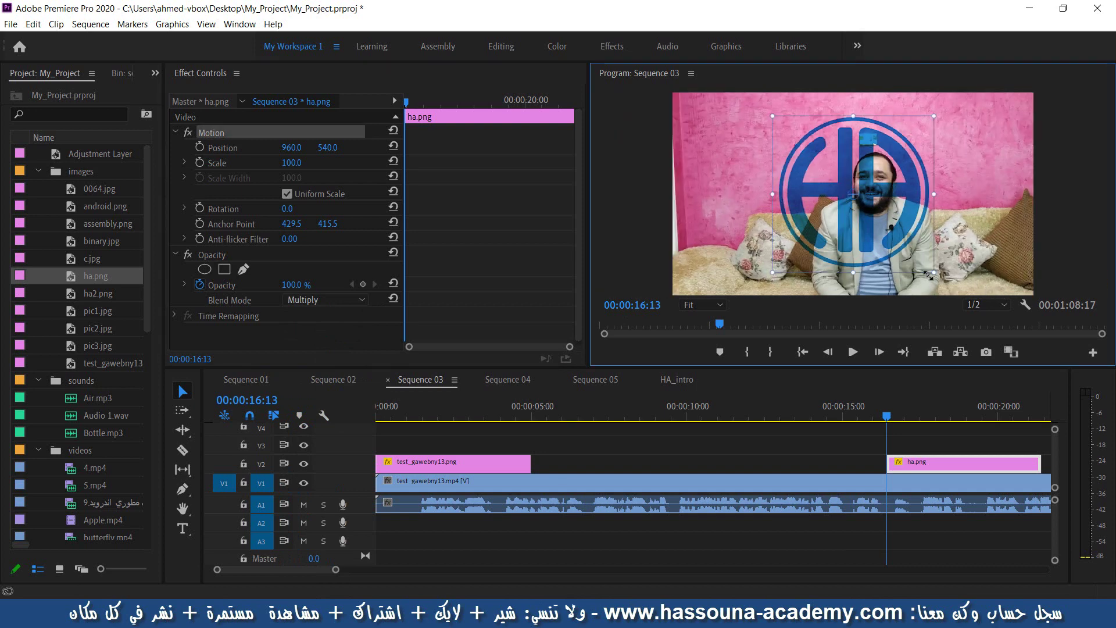
mouse_move(934, 272)
mouse_down()
mouse_move(864, 213)
mouse_move(1023, 131)
mouse_up()
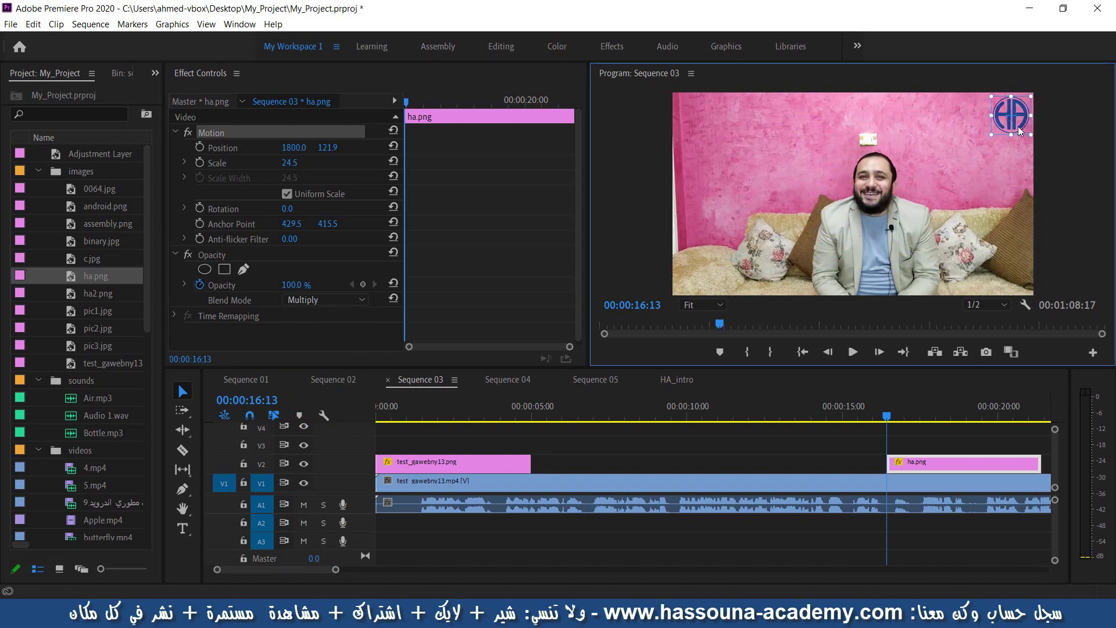
drag(1023, 130, 661, 128)
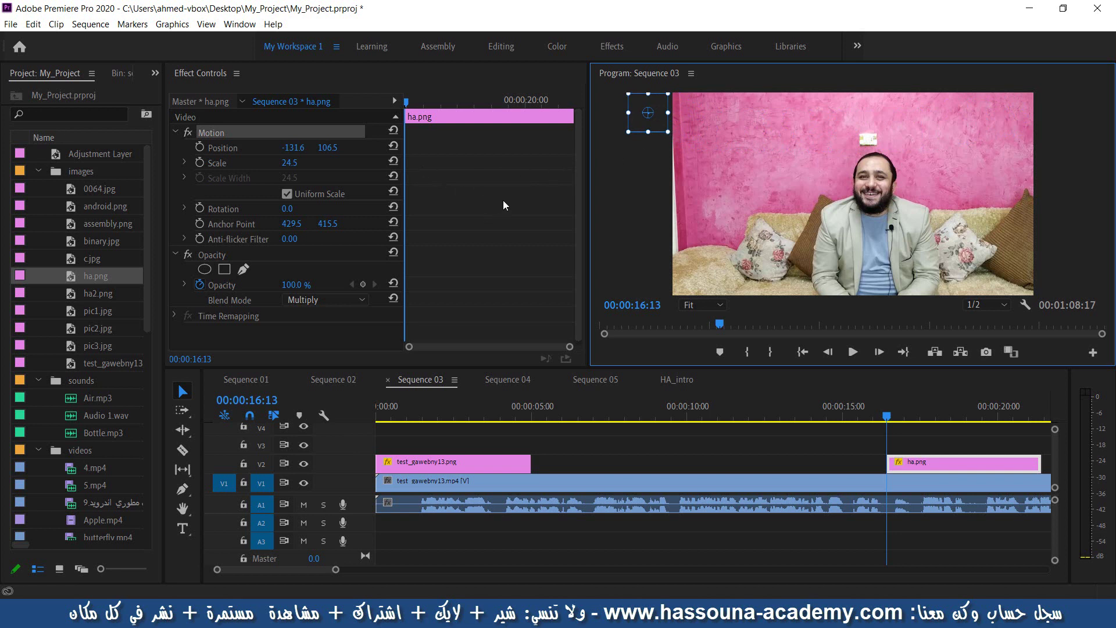
Step: Keyframe the logo's Position at 16:13, then set X to 1811.4 at 17:11
click(197, 147)
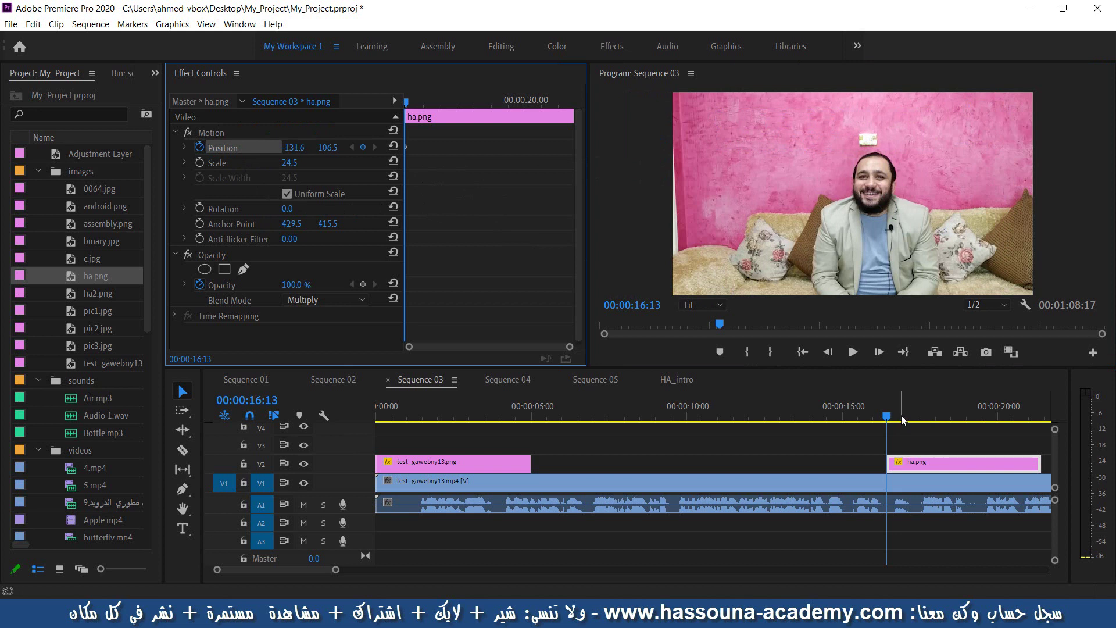
click(856, 352)
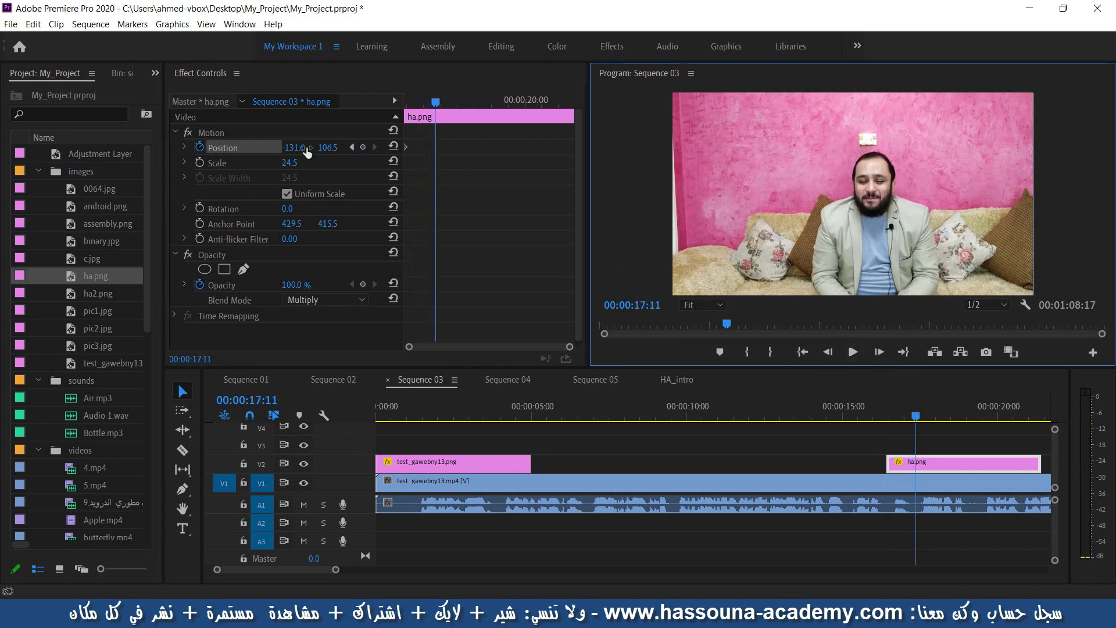
drag(294, 147, 942, 147)
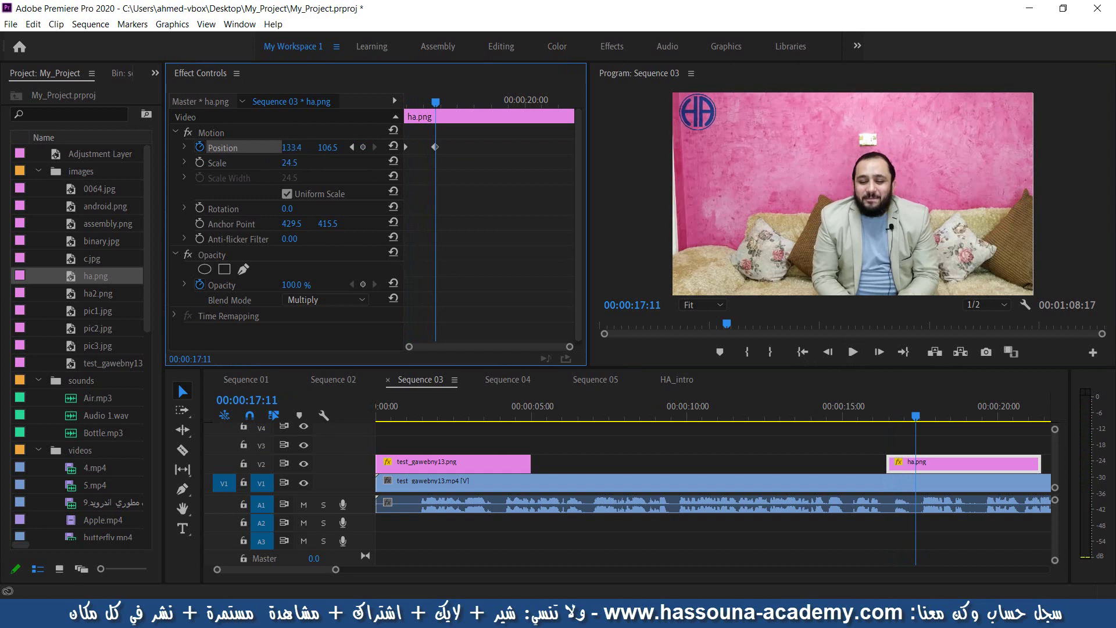
drag(291, 148, 684, 148)
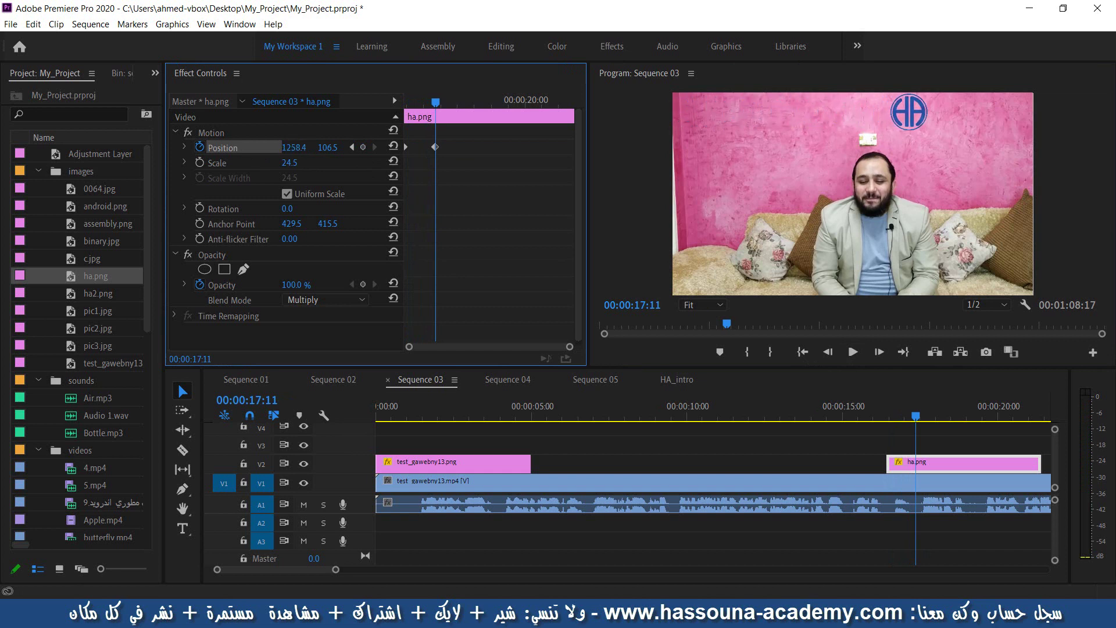
drag(290, 148, 319, 148)
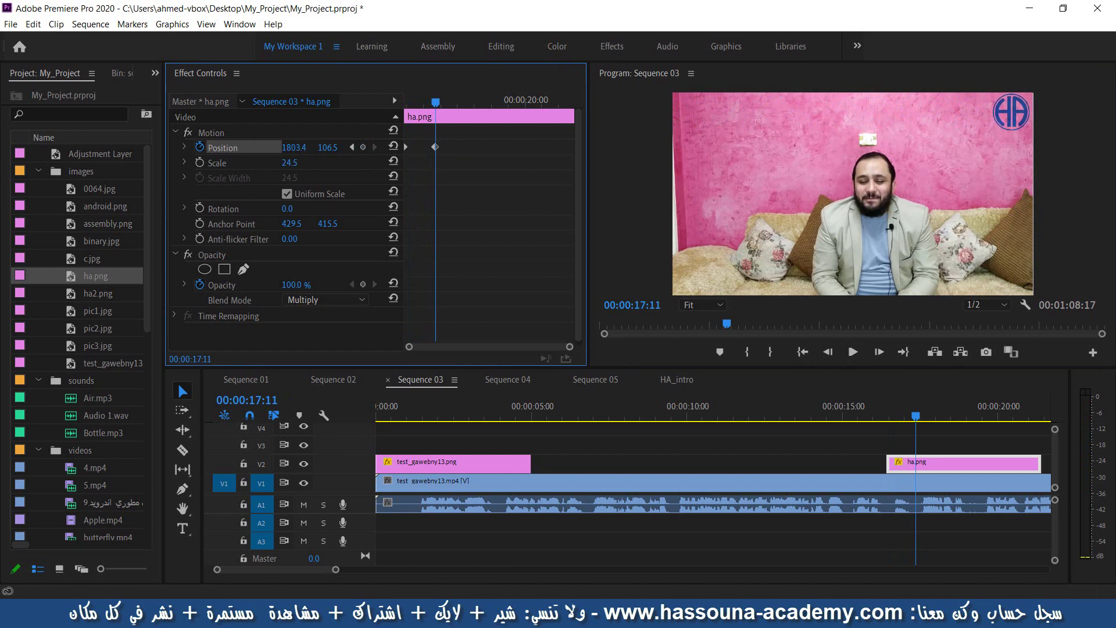
drag(291, 147, 295, 147)
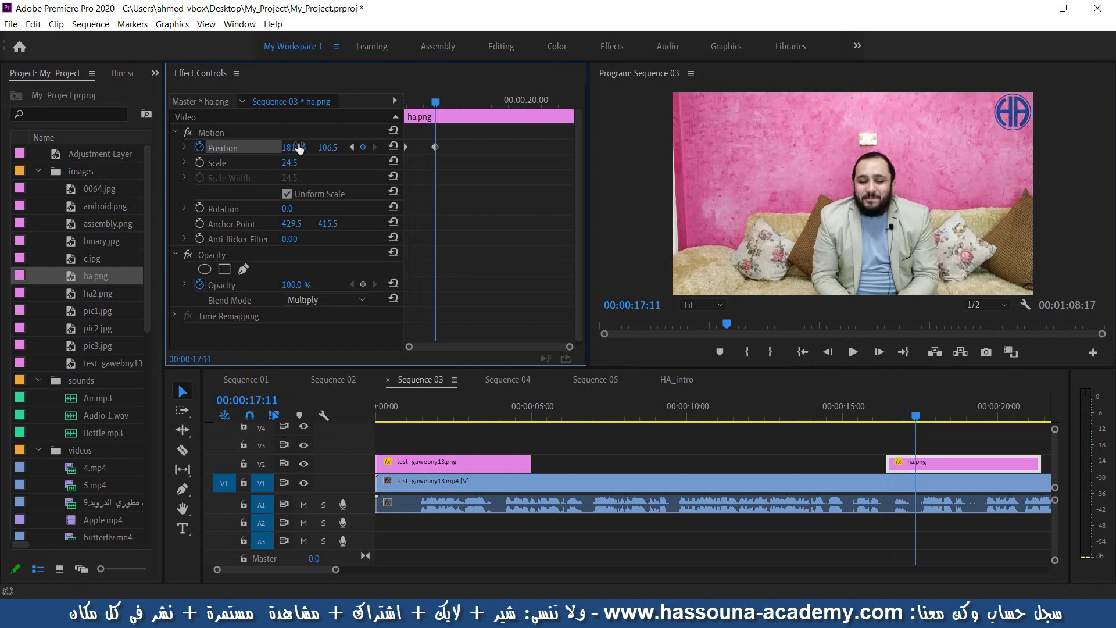
click(874, 417)
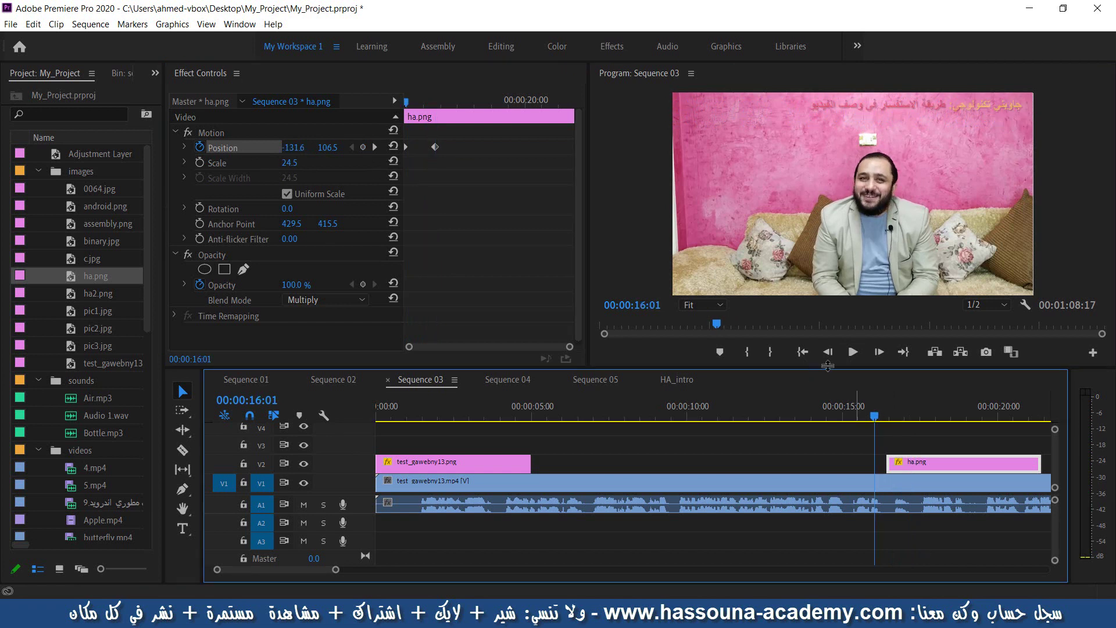
click(850, 350)
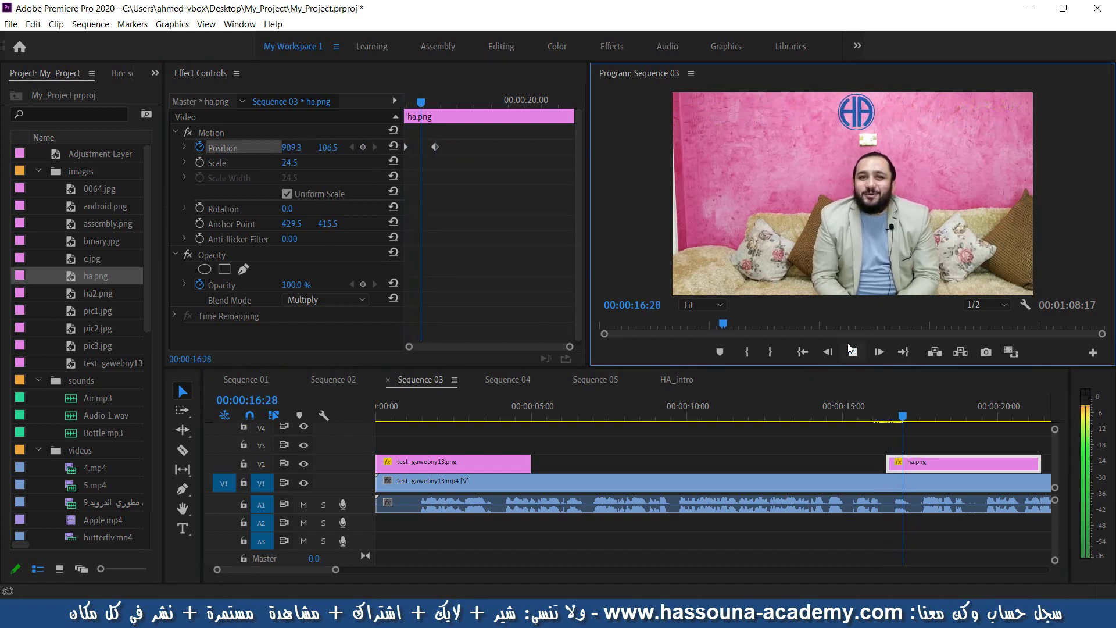
click(884, 437)
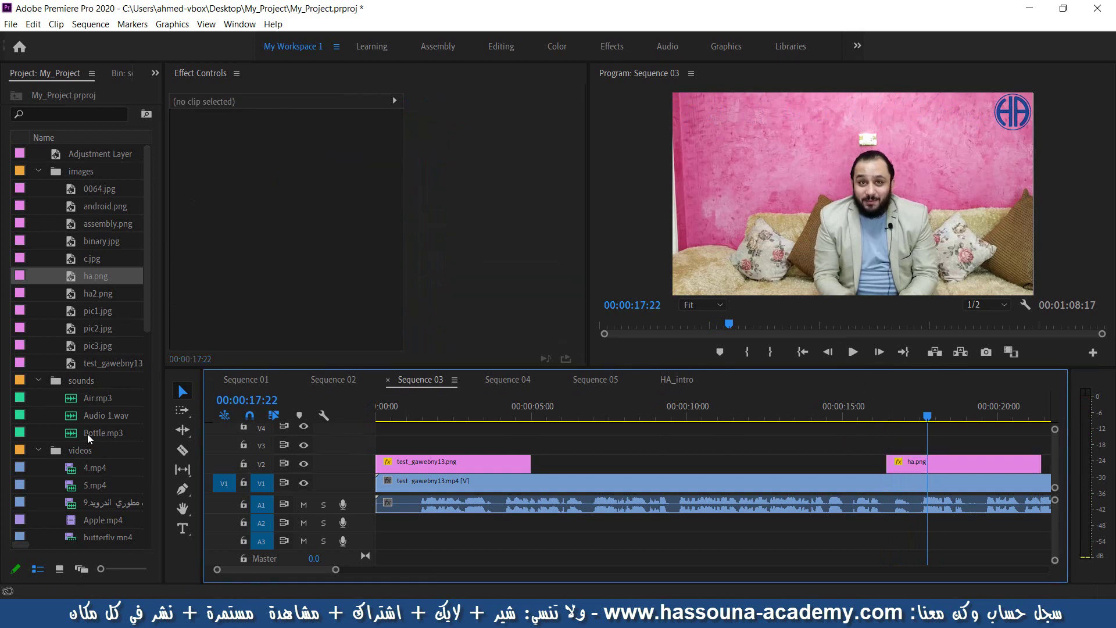
Step: Put Bottle.mp3 on A2 under the logo's start and play back the whoosh
mouse_move(91, 433)
mouse_down()
mouse_move(900, 447)
mouse_move(893, 529)
mouse_up()
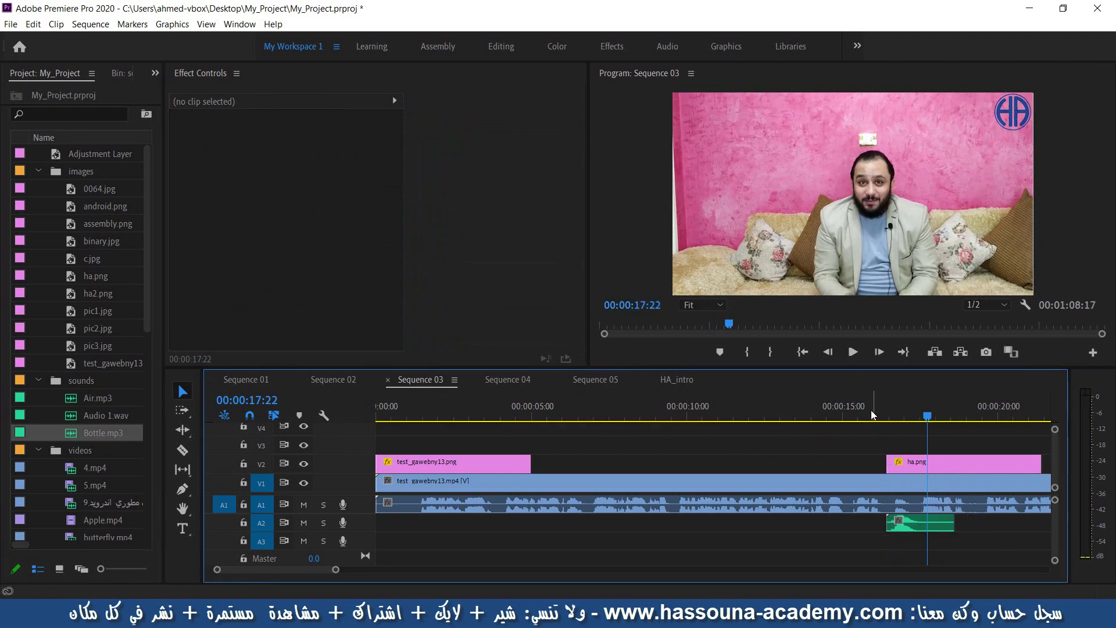
click(852, 417)
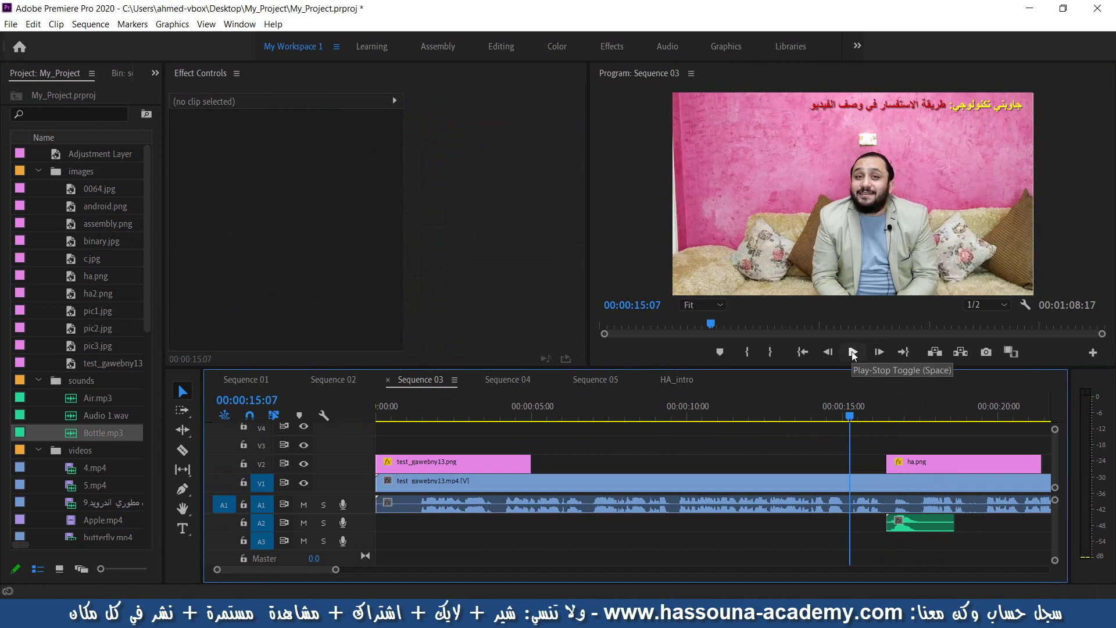
click(853, 353)
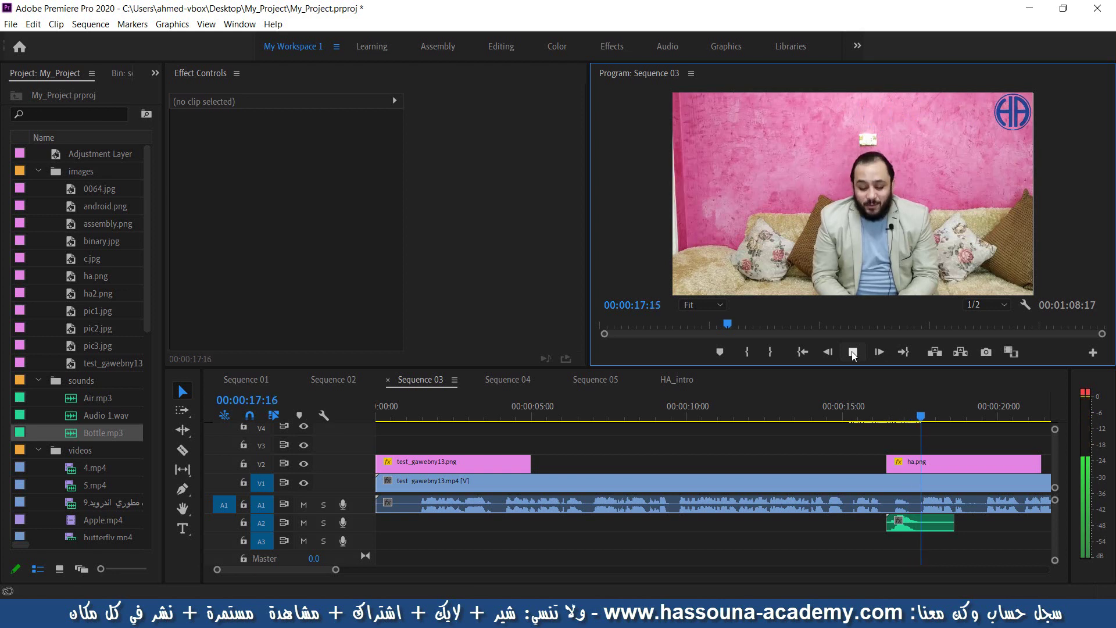
click(853, 353)
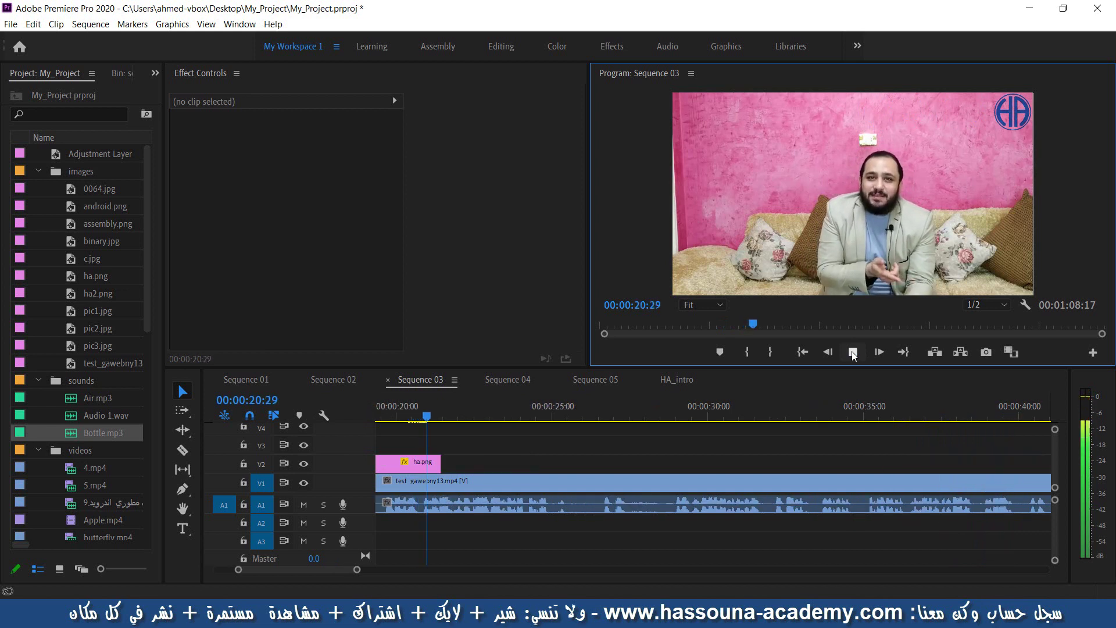
Step: Extend the ha.png clip's end to about 00:00:37 and play to confirm the logo stays
click(853, 352)
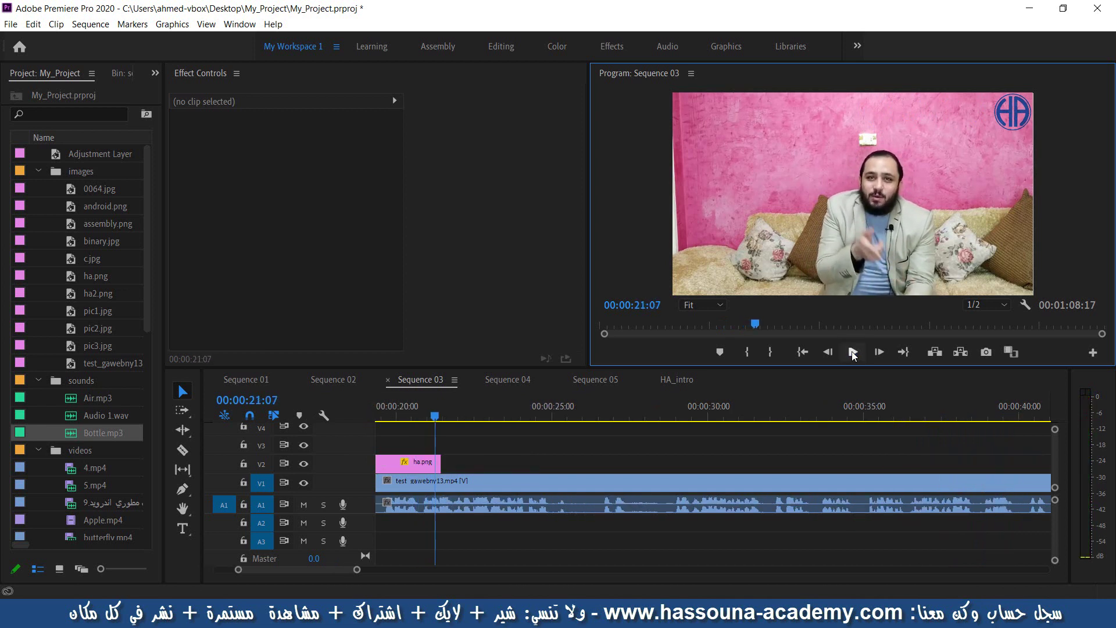
click(576, 413)
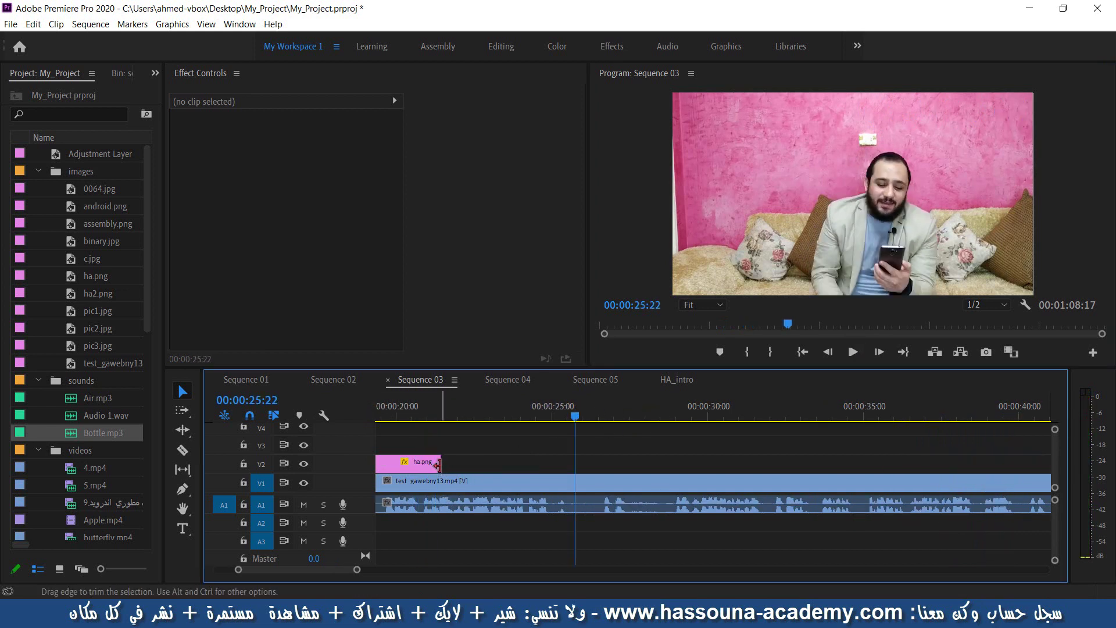
drag(437, 465, 932, 464)
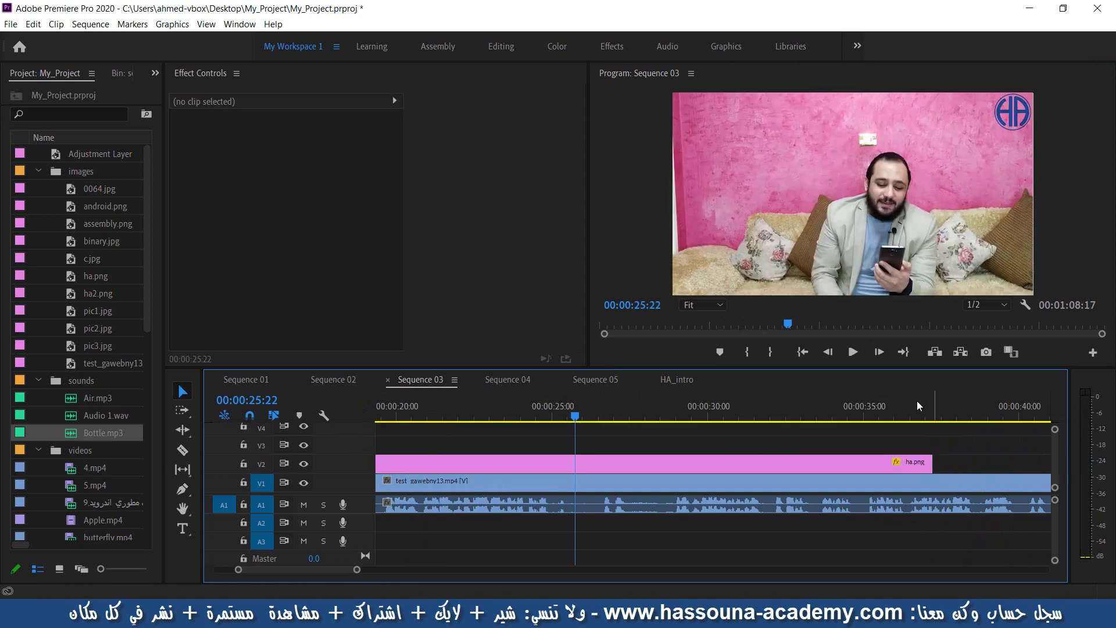
click(628, 414)
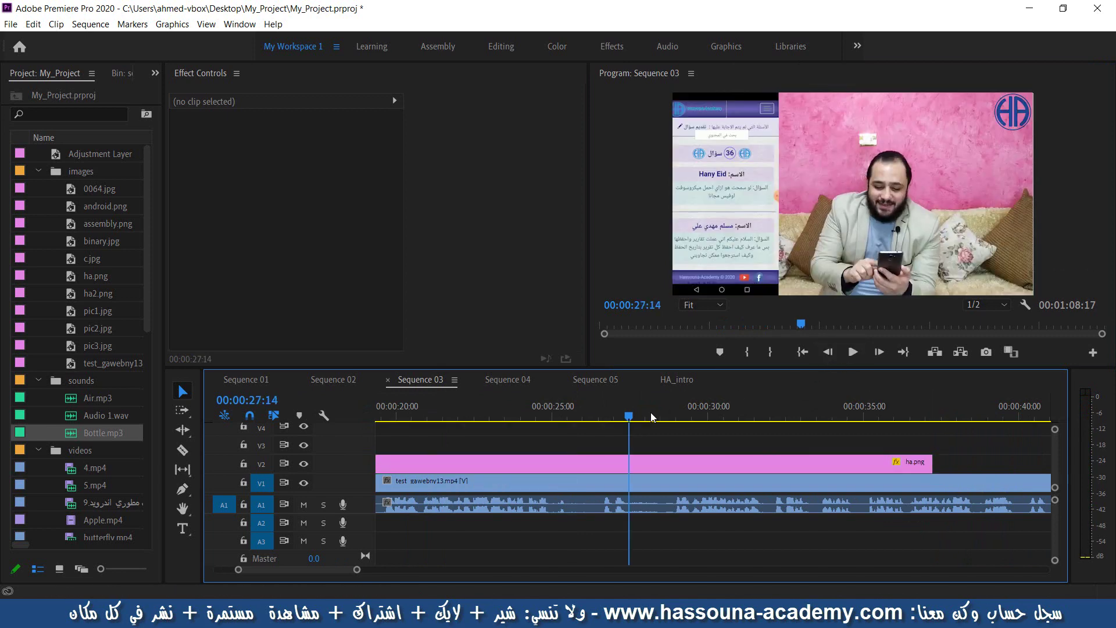
click(853, 354)
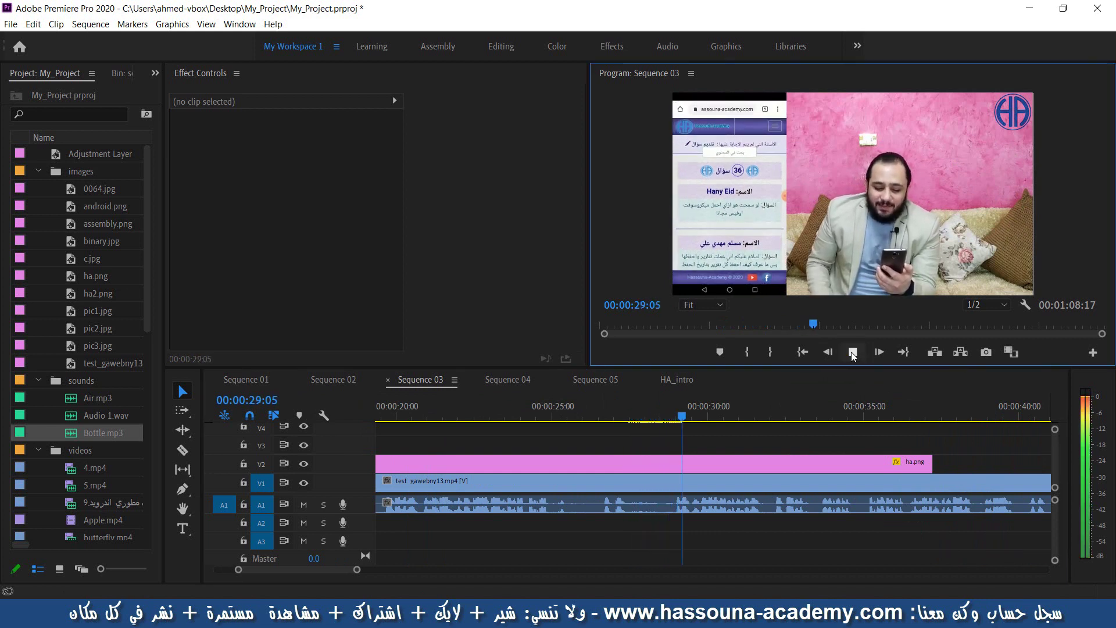
click(853, 353)
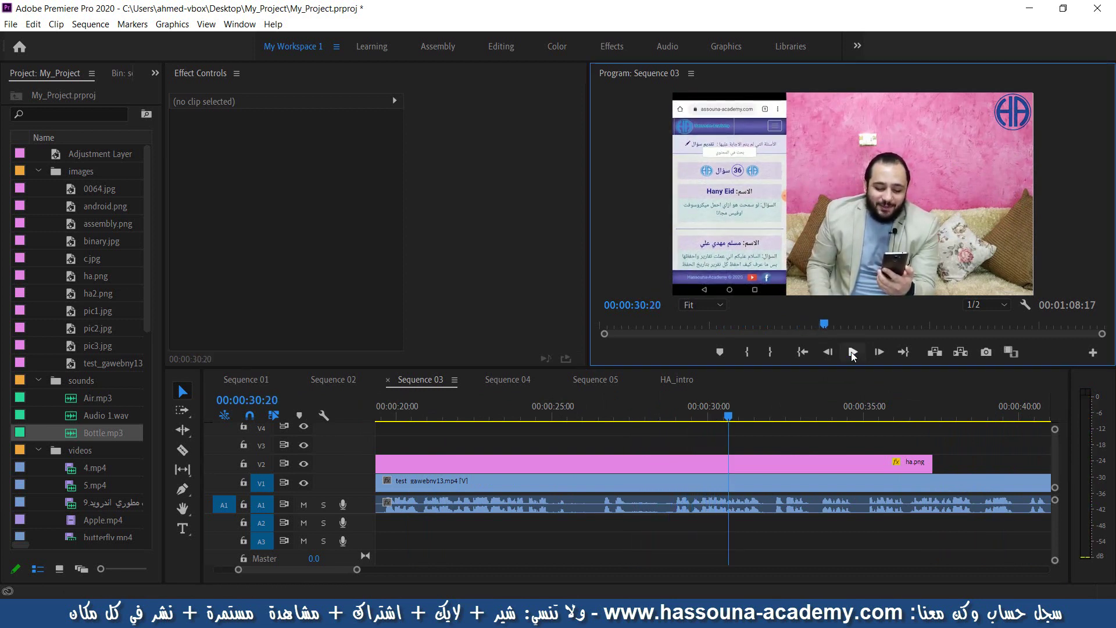
click(861, 443)
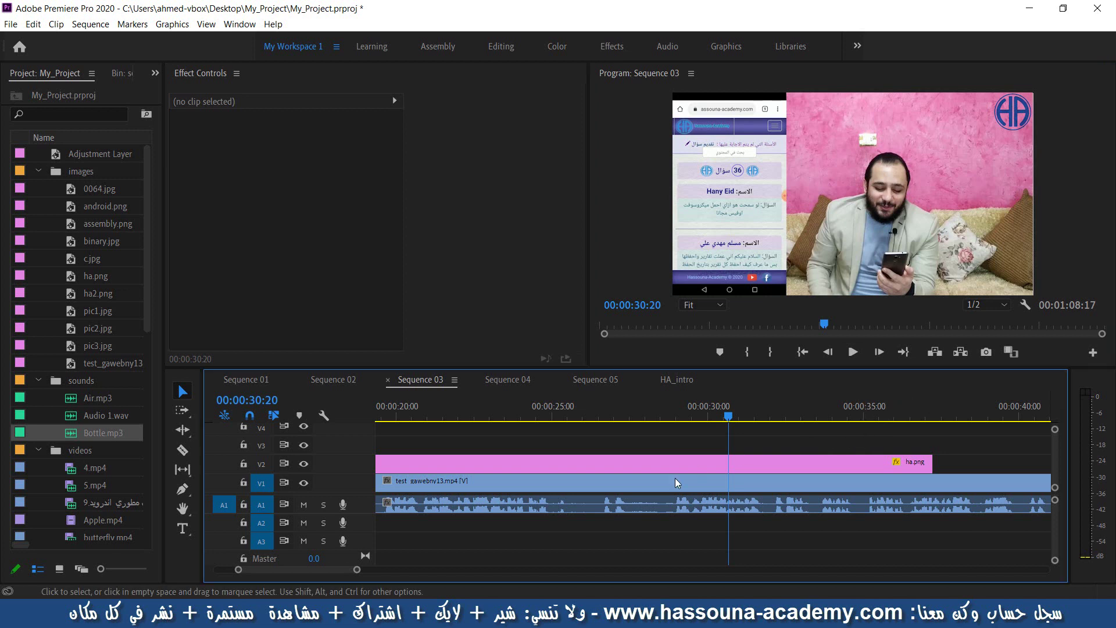
Step: Save the project with Ctrl+S and play the logo slide-in with its whoosh
scroll(391, 545, up, 5)
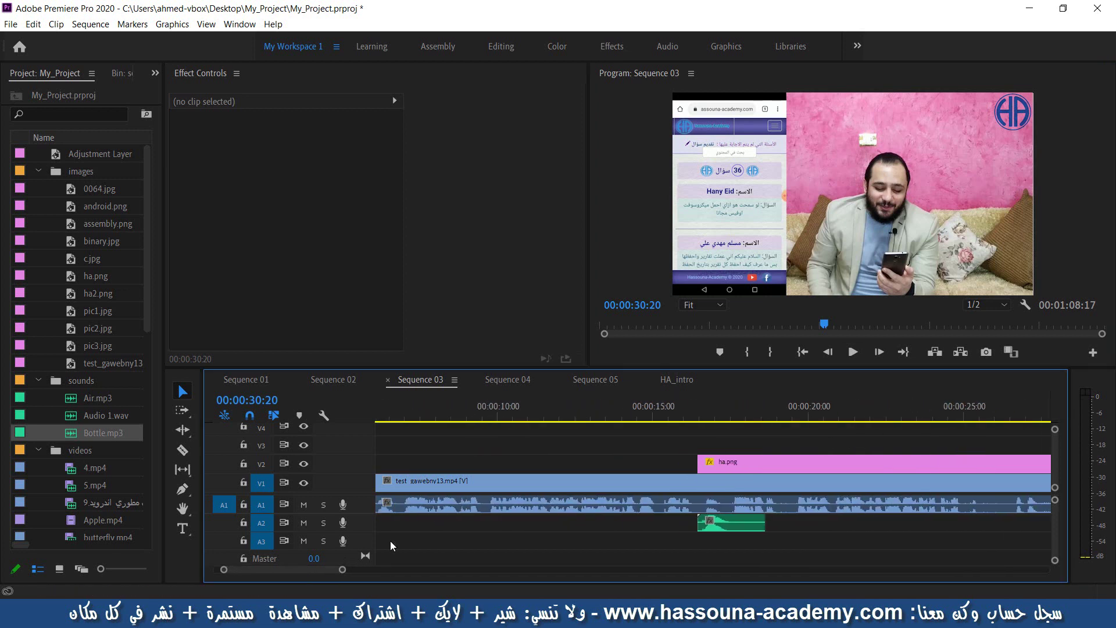
click(660, 413)
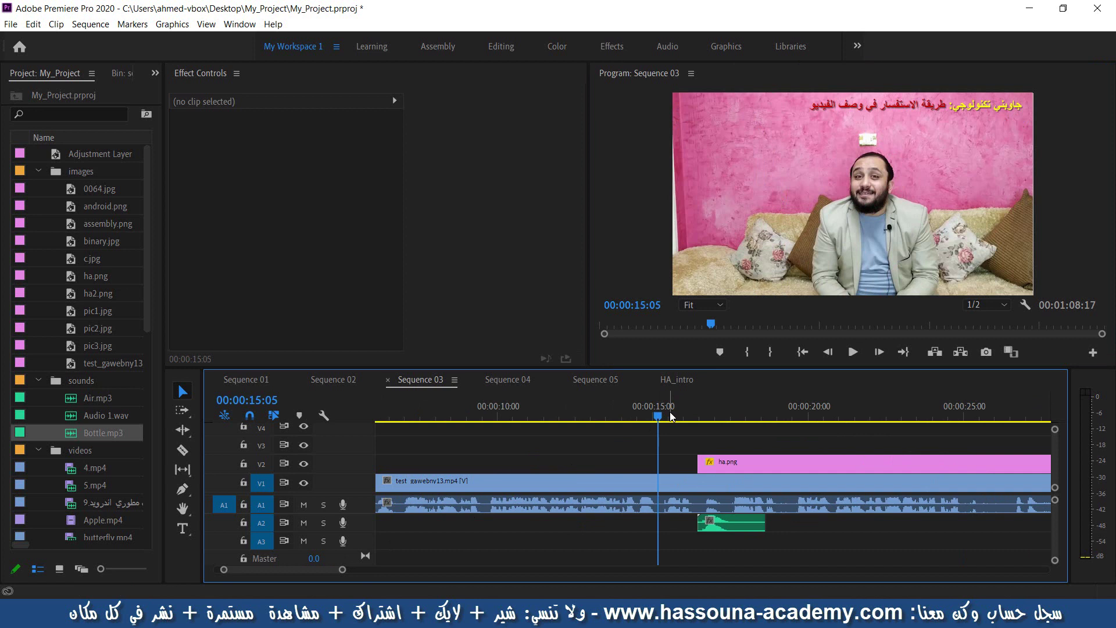
key(ctrl+s)
key(space)
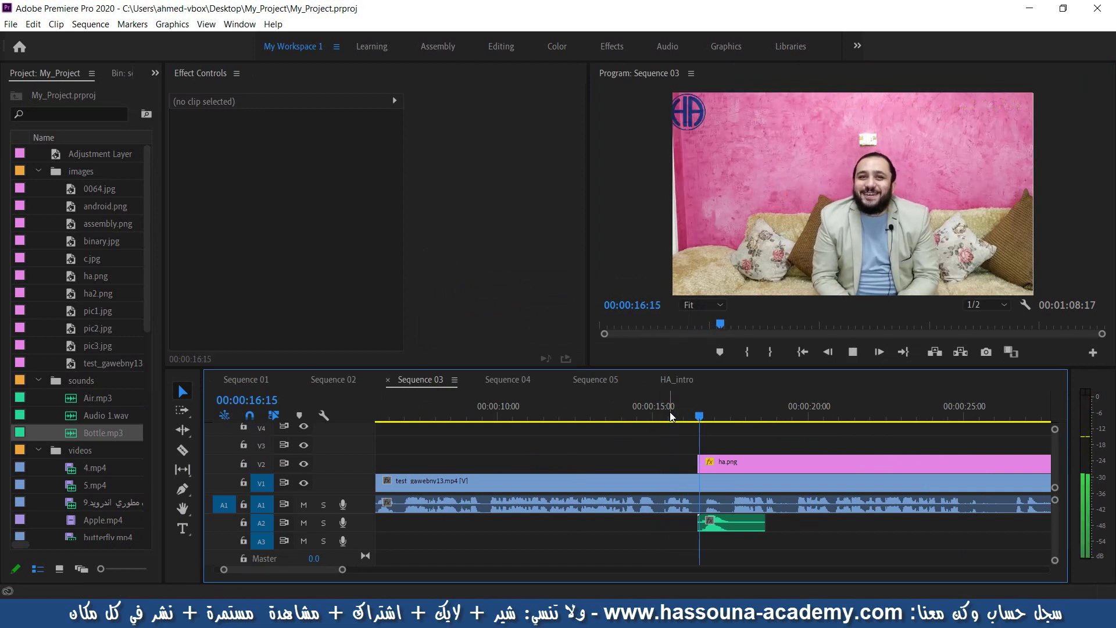
key(space)
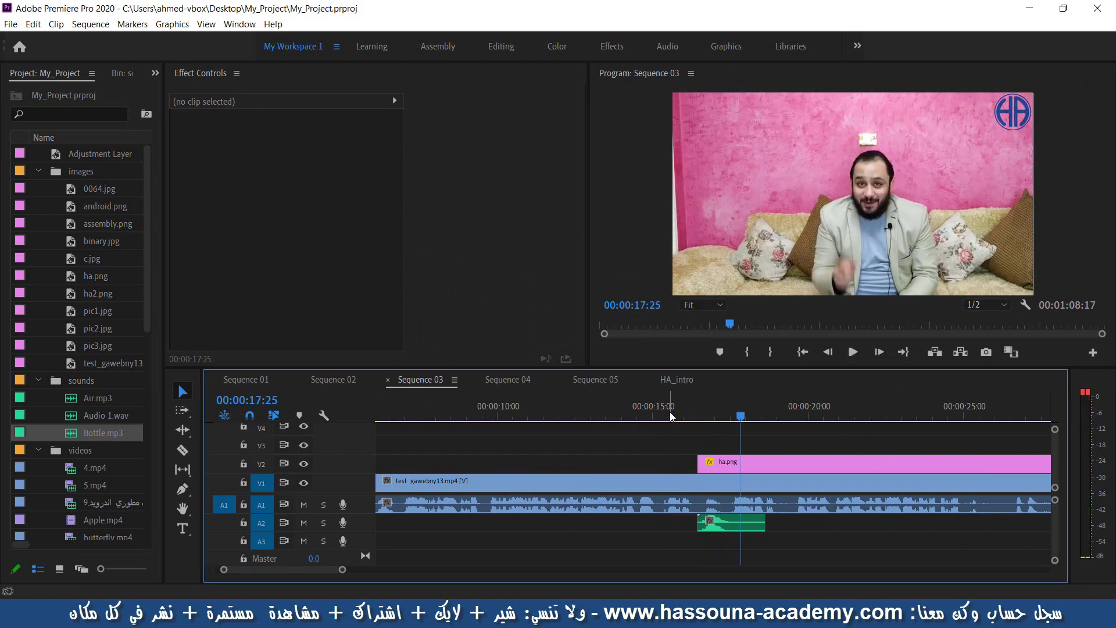